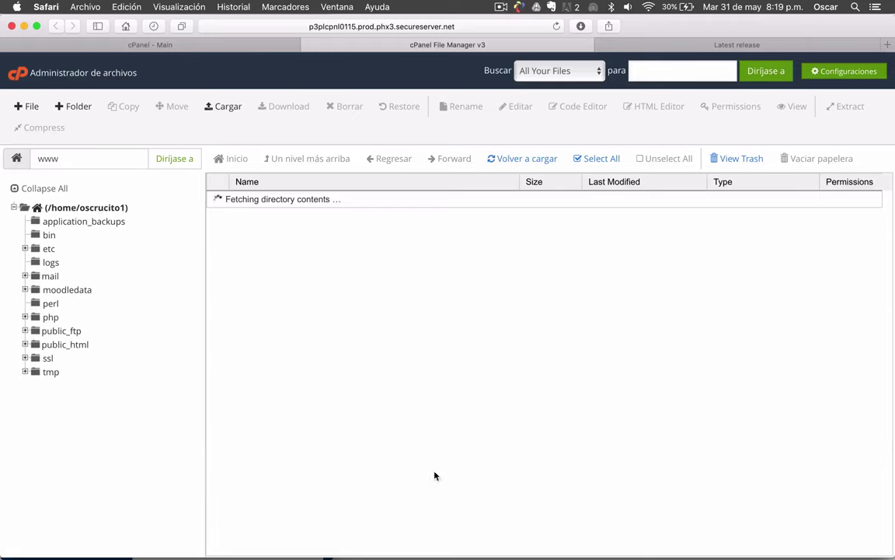
Bring FileZilla forward, move it right of the browser, and enlarge its remote folder tree pane.
{"action": "mouse_move", "coordinate": [579, 553]}
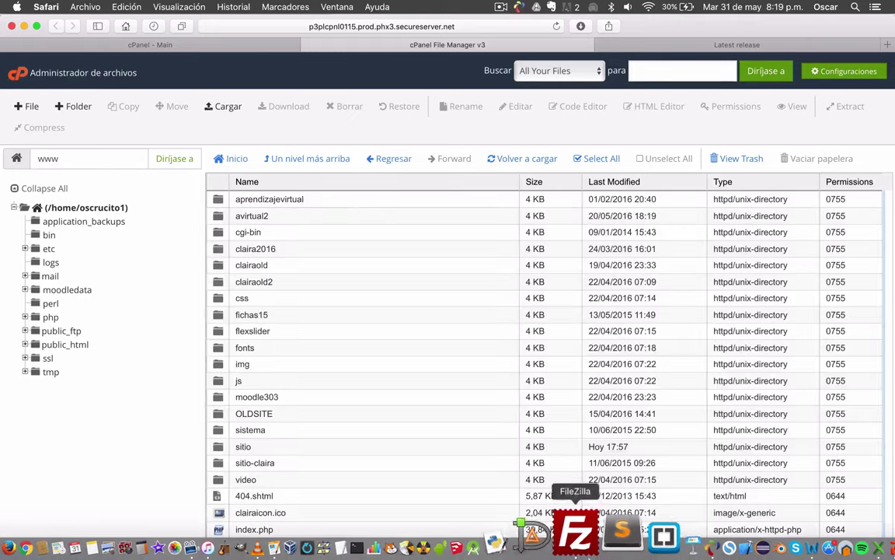
{"action": "left_click", "coordinate": [579, 536]}
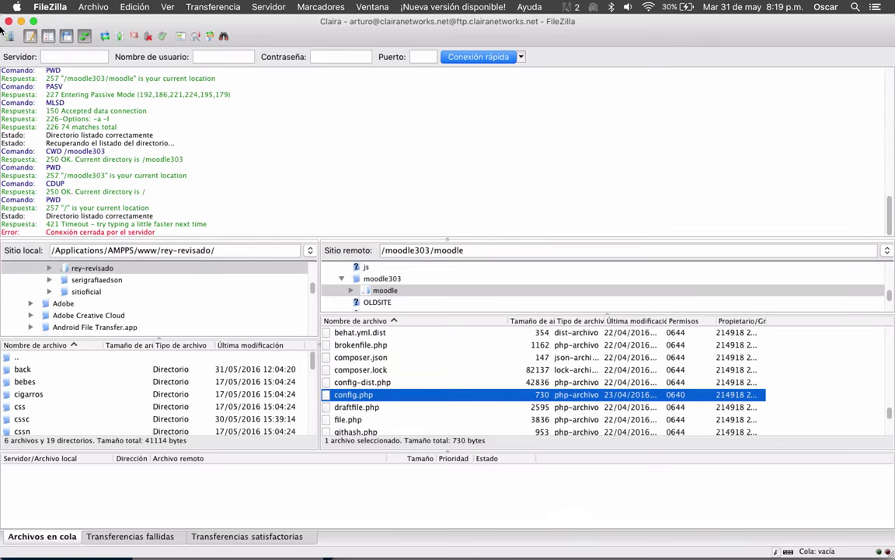
{"action": "left_click_drag", "start_coordinate": [2, 29], "coordinate": [266, 29]}
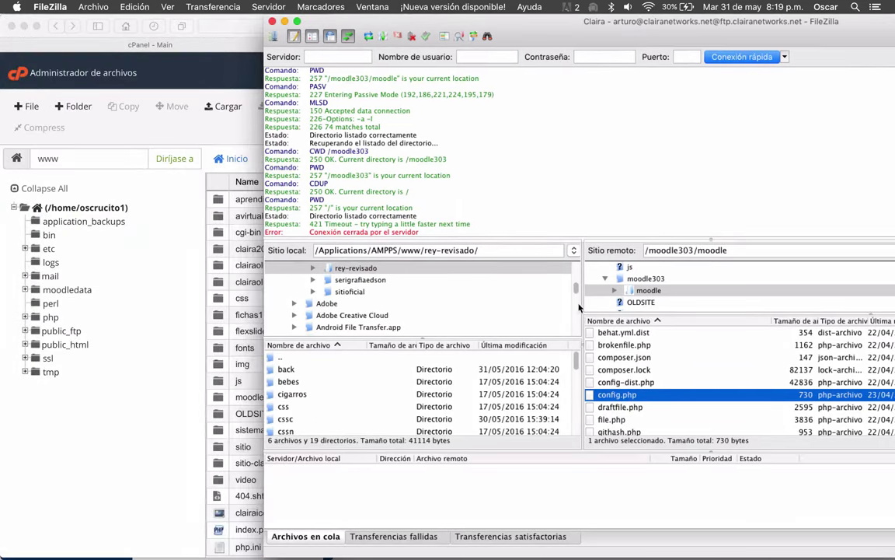
{"action": "scroll", "coordinate": [622, 291], "scroll_direction": "up", "scroll_amount": 10}
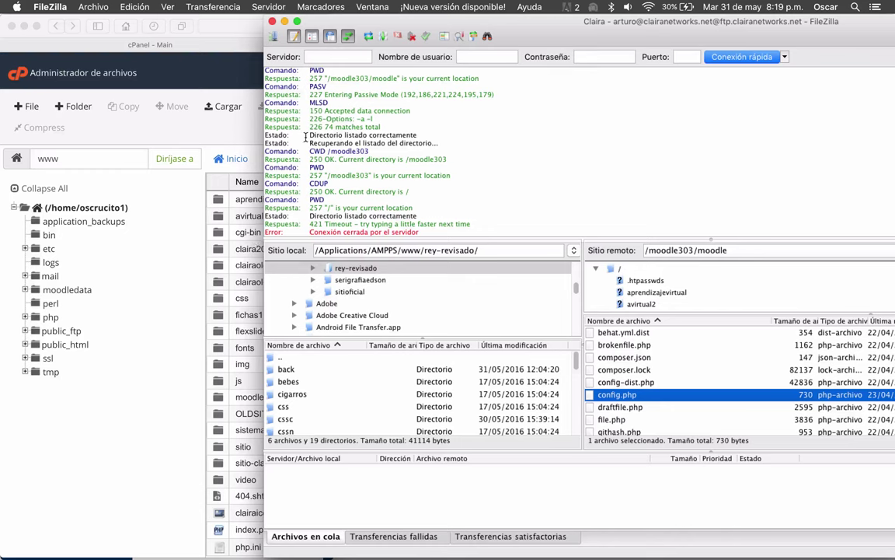
{"action": "left_click_drag", "start_coordinate": [621, 317], "coordinate": [621, 383]}
Nudge FileZilla further right and select the moodle303 folder in the browser's file list.
{"action": "scroll", "coordinate": [243, 302], "scroll_direction": "down", "scroll_amount": 1}
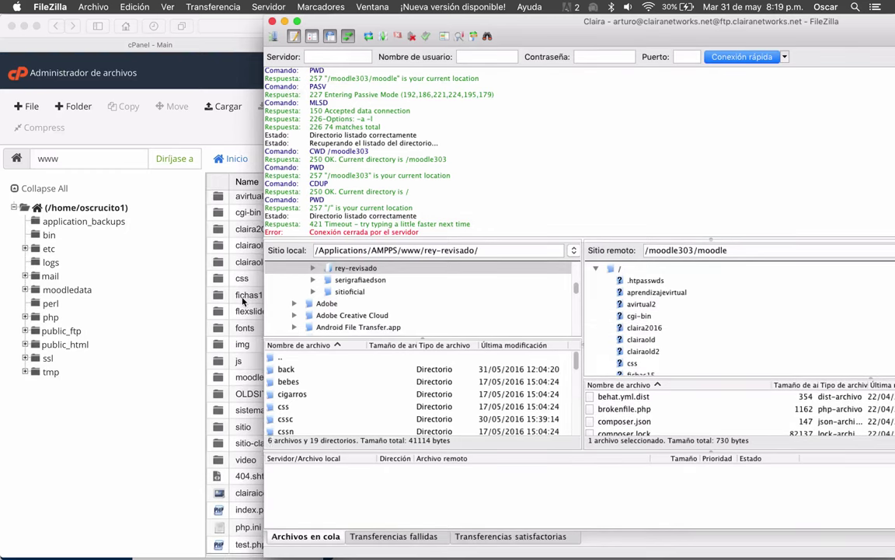
{"action": "left_click_drag", "start_coordinate": [341, 22], "coordinate": [381, 23]}
{"action": "scroll", "coordinate": [682, 294], "scroll_direction": "down", "scroll_amount": 3}
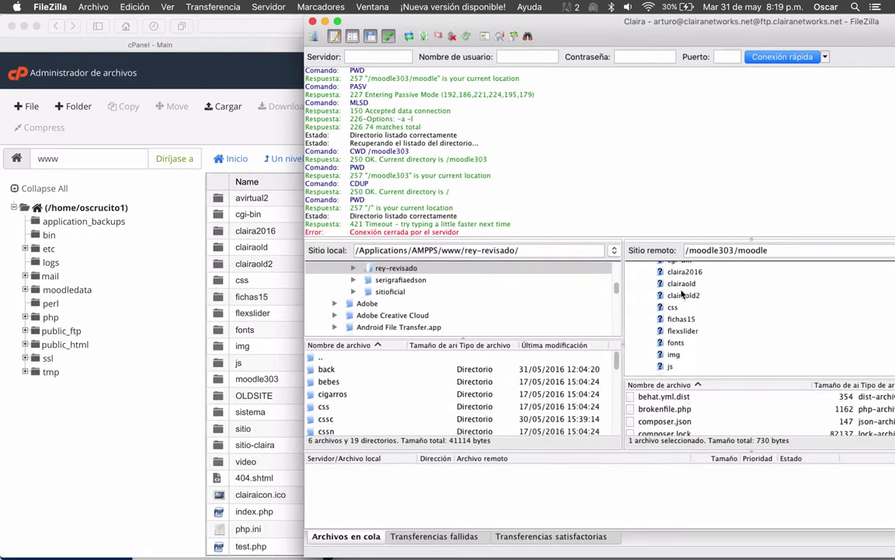
{"action": "scroll", "coordinate": [682, 293], "scroll_direction": "down", "scroll_amount": 5}
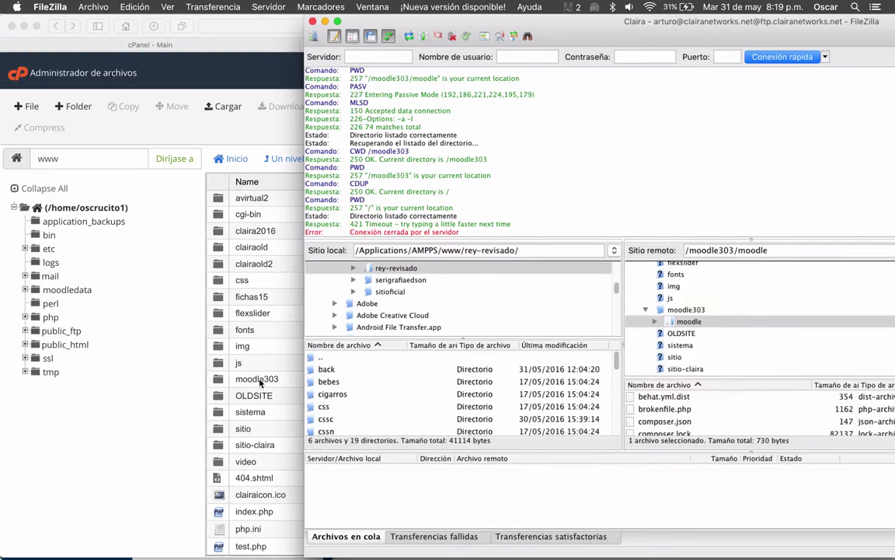
{"action": "left_click", "coordinate": [255, 380]}
Open public_html/moodle303, then its moodle folder, and scroll down the listing.
{"action": "double_click", "coordinate": [260, 380]}
{"action": "double_click", "coordinate": [219, 381]}
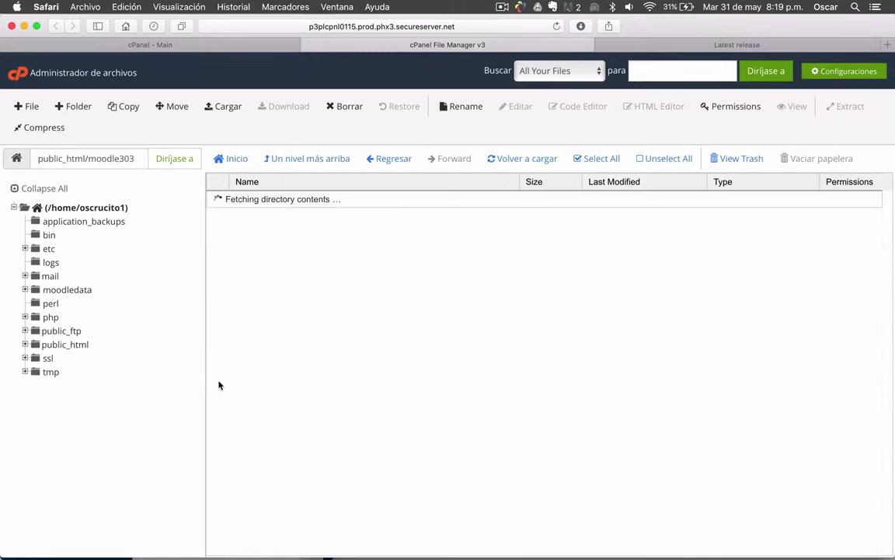
{"action": "double_click", "coordinate": [218, 202]}
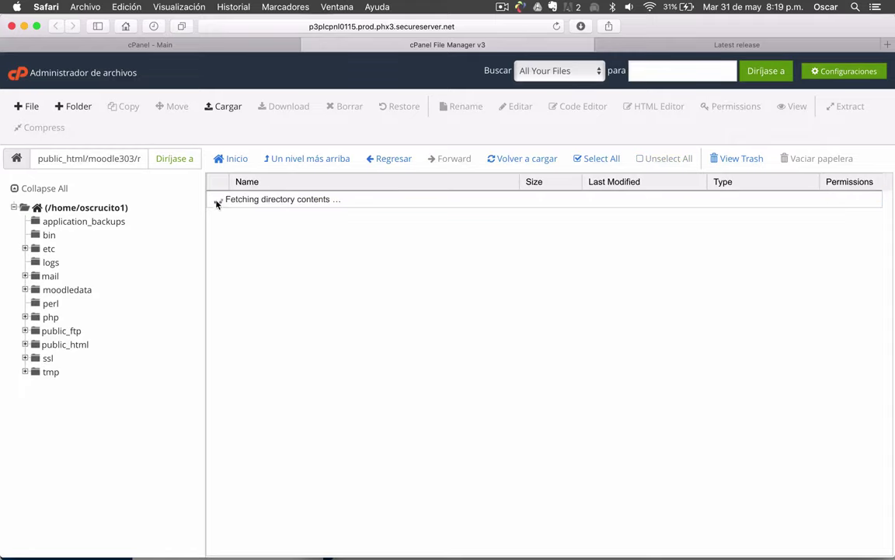
{"action": "scroll", "coordinate": [316, 324], "scroll_direction": "down", "scroll_amount": 10}
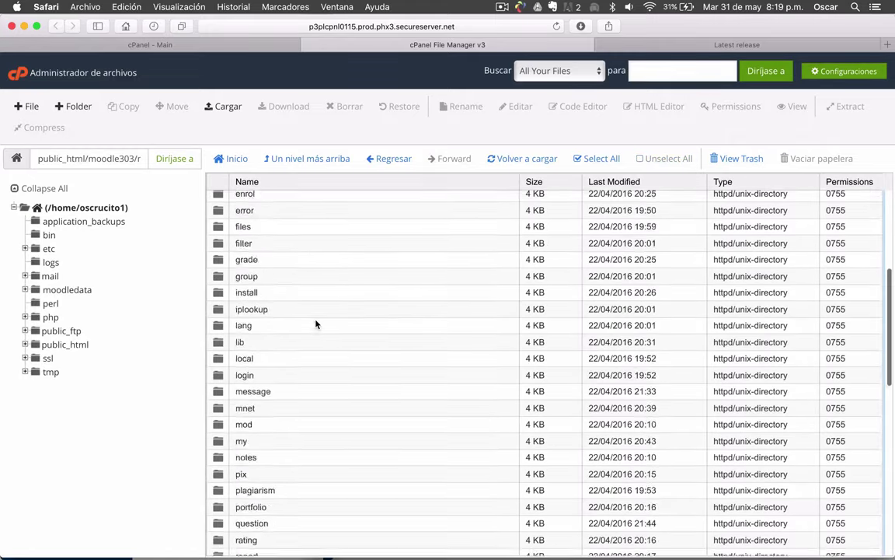
{"action": "scroll", "coordinate": [315, 324], "scroll_direction": "down", "scroll_amount": 10}
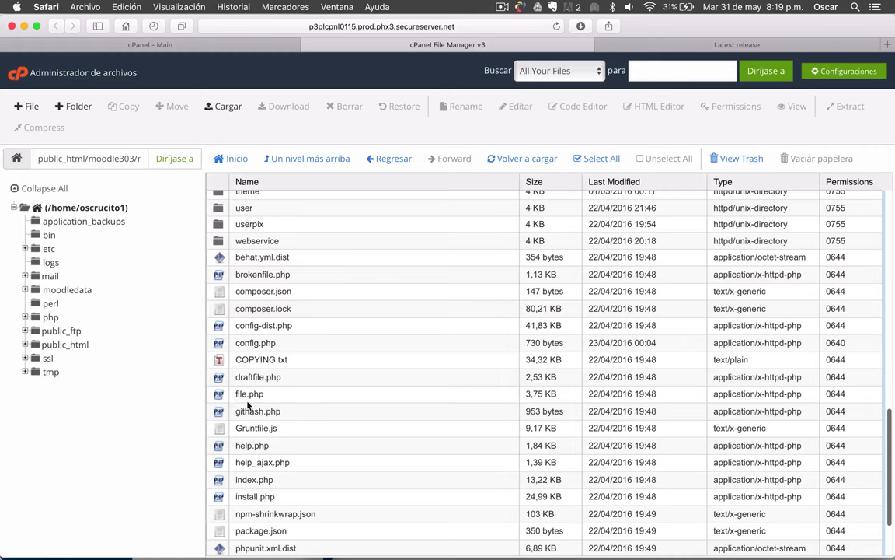
Select config.php and open it in the File Manager text editor.
{"action": "left_click", "coordinate": [222, 347]}
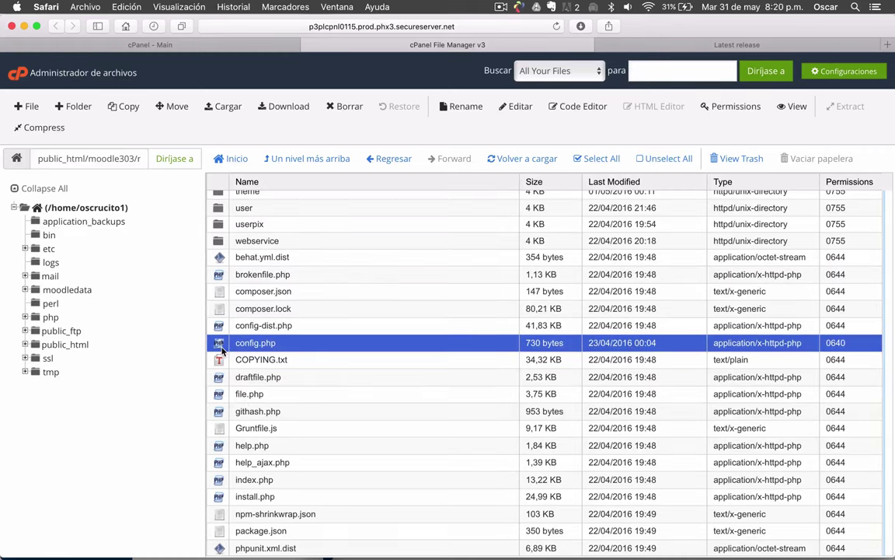
{"action": "right_click", "coordinate": [222, 350]}
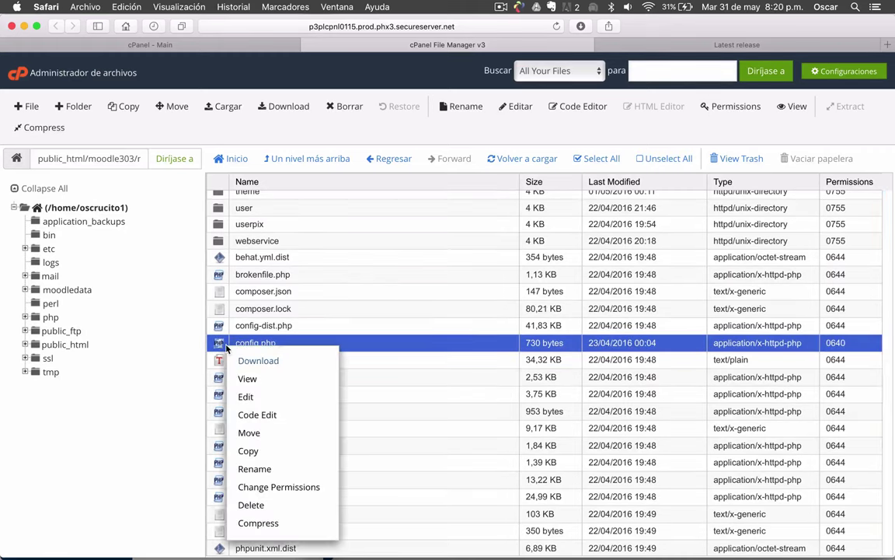
{"action": "left_click", "coordinate": [336, 343]}
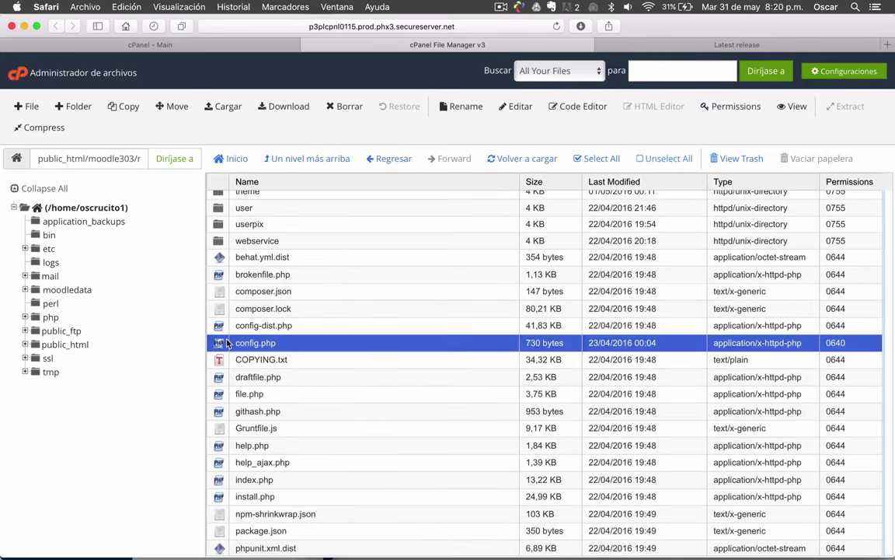
{"action": "left_click", "coordinate": [520, 108]}
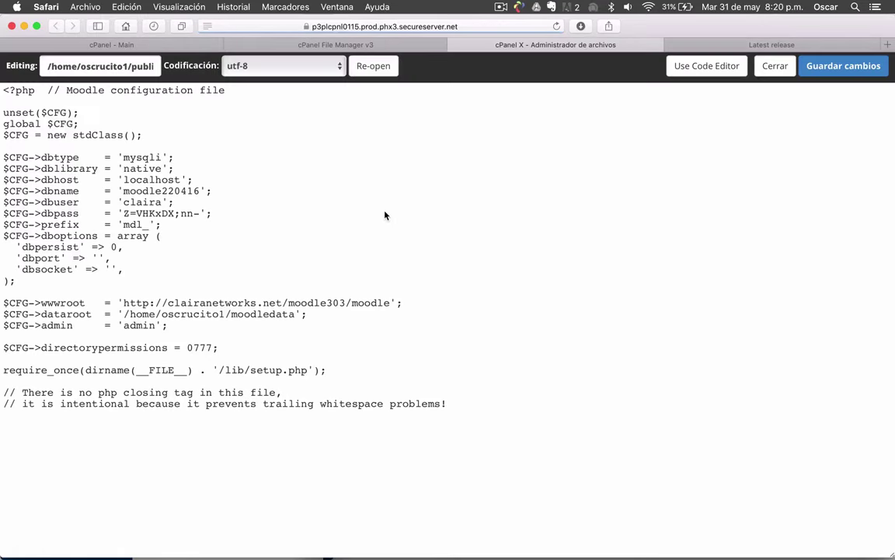
Paste a $CFG->upgradekey line on a new line after the admin setting in config.php.
{"action": "left_click", "coordinate": [252, 211]}
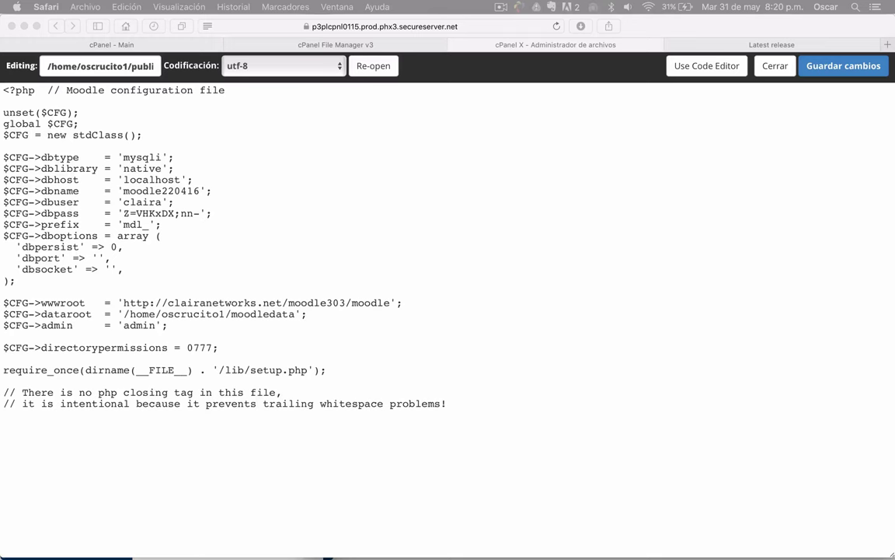
{"action": "left_click", "coordinate": [219, 348]}
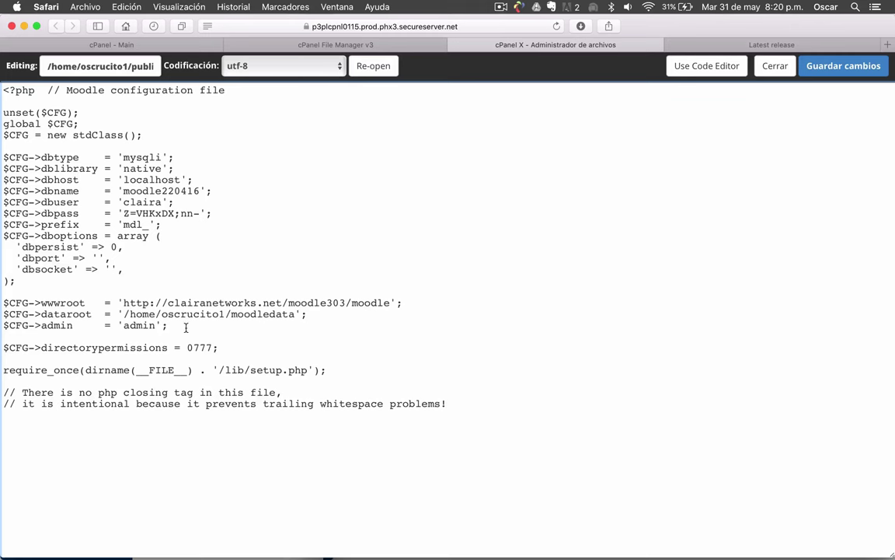
{"action": "key", "text": "Return"}
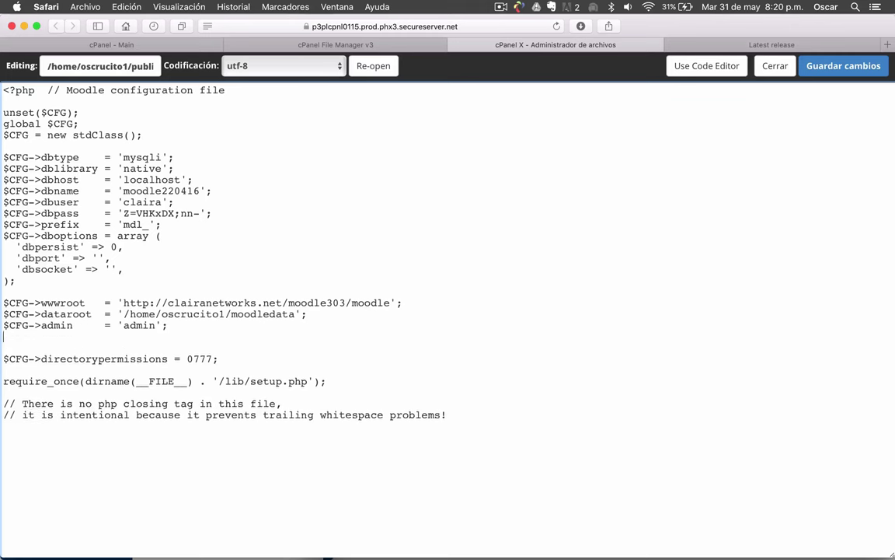
{"action": "key", "text": "super+v"}
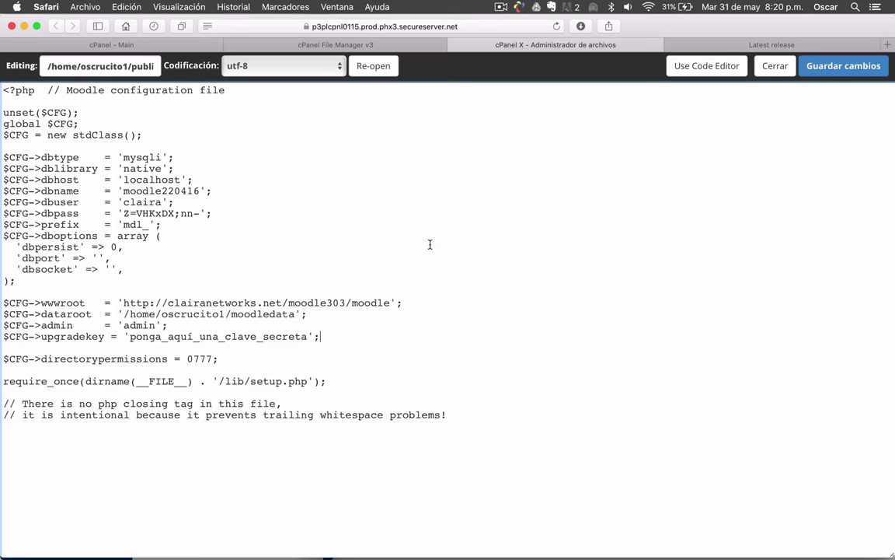
Replace the placeholder upgrade key value with your own upgrade key.
{"action": "left_click", "coordinate": [172, 222]}
{"action": "key", "text": "Up"}
{"action": "key", "text": "Left"}
{"action": "key", "text": "Left"}
{"action": "key", "text": "Left"}
{"action": "left_click_drag", "start_coordinate": [308, 336], "coordinate": [129, 337]}
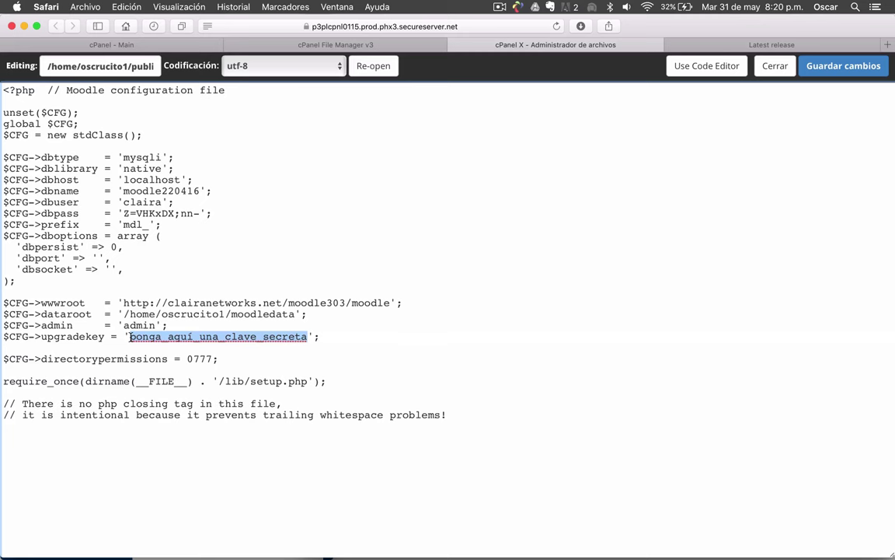
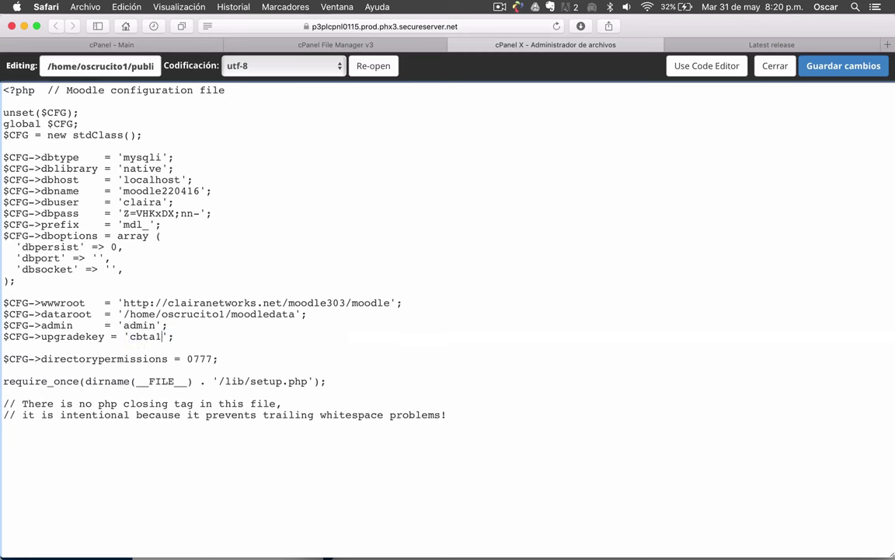
{"action": "double_click", "coordinate": [152, 337]}
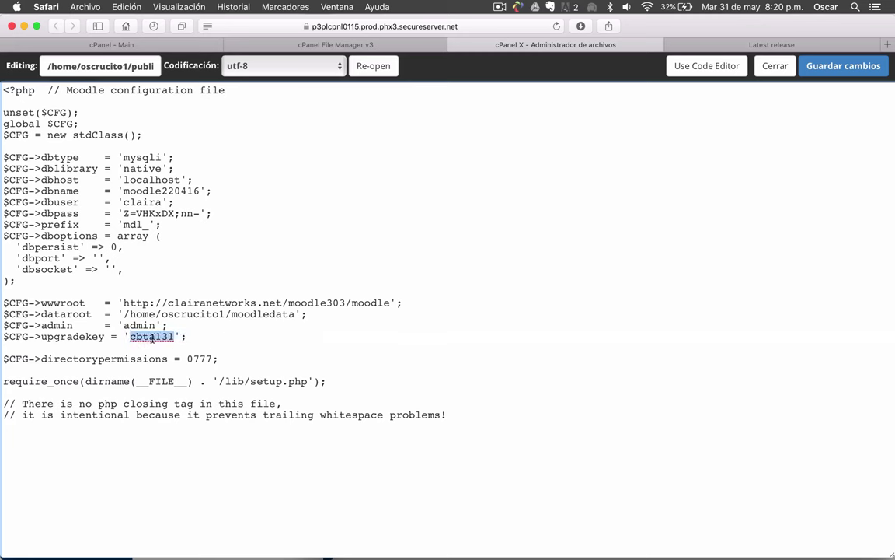
{"action": "left_click", "coordinate": [181, 336]}
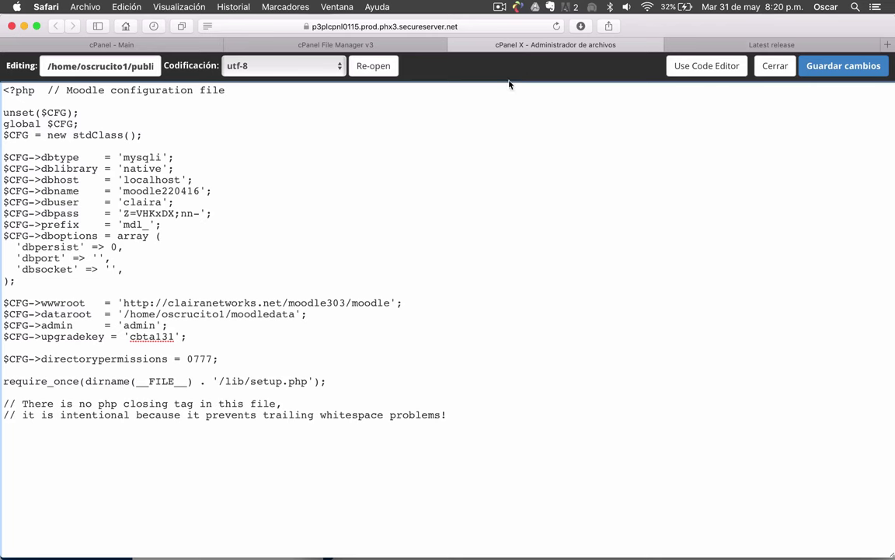
Save the changes to config.php and close the editor back to the file list.
{"action": "left_click", "coordinate": [550, 6]}
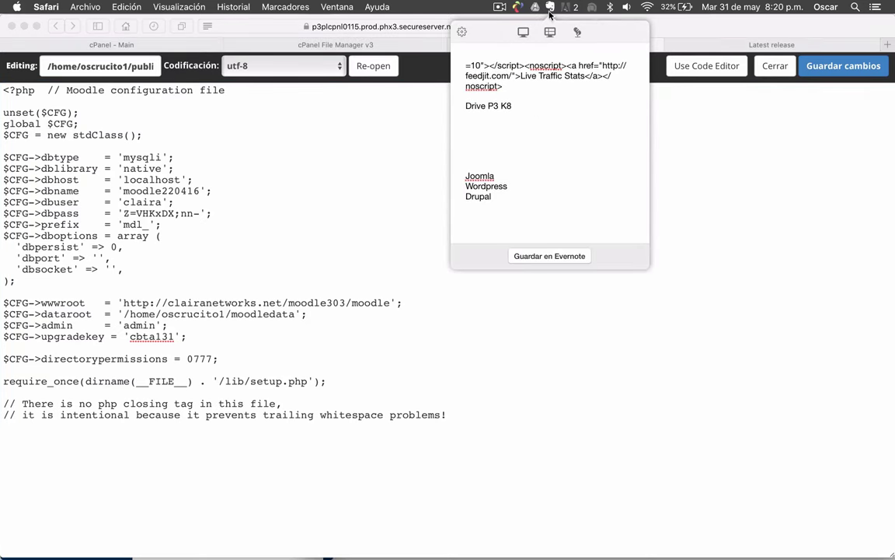
{"action": "left_click", "coordinate": [550, 6]}
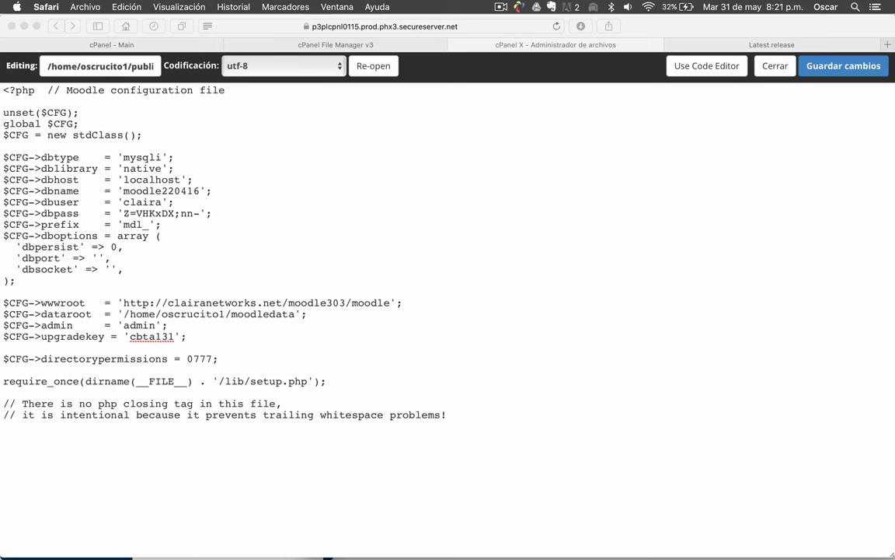
{"action": "left_click", "coordinate": [358, 356]}
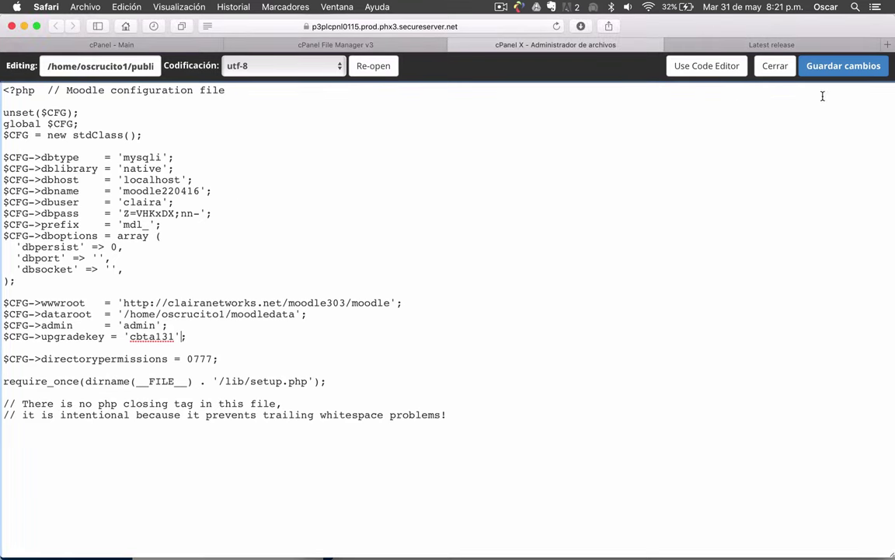
{"action": "left_click", "coordinate": [843, 65]}
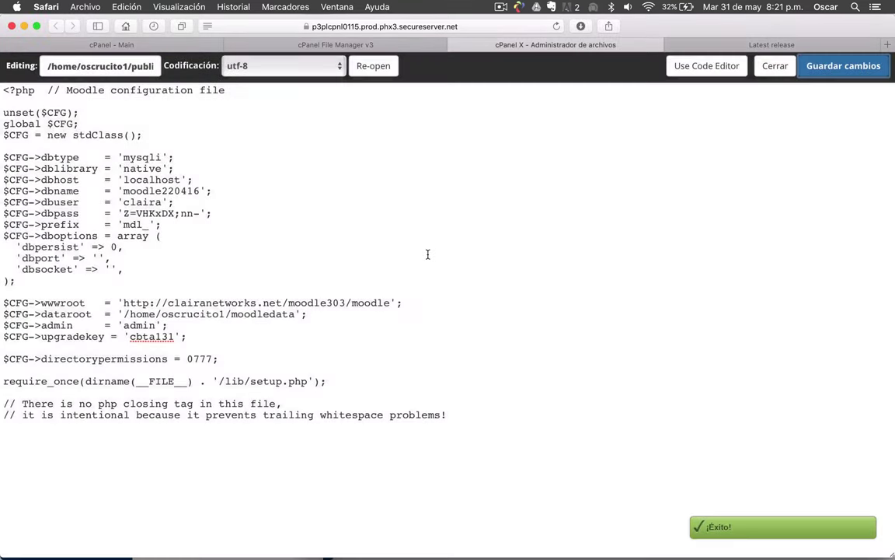
{"action": "left_click", "coordinate": [774, 66]}
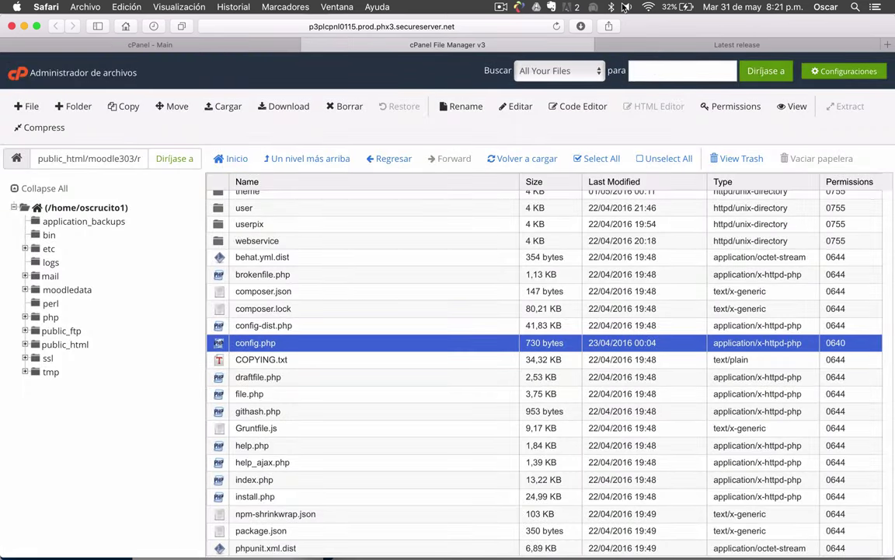
Go up one level from moodle to the public_html/moodle303 folder.
{"action": "left_click", "coordinate": [500, 7]}
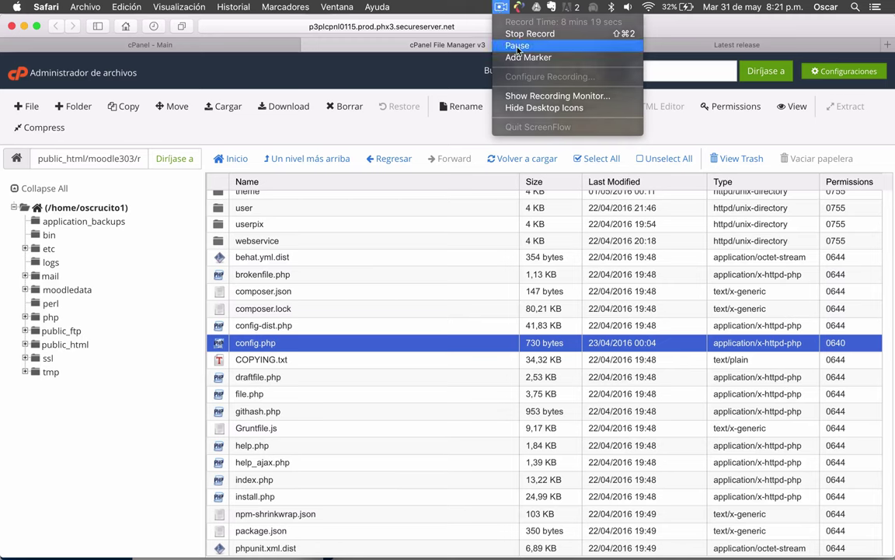
{"action": "left_click", "coordinate": [464, 44]}
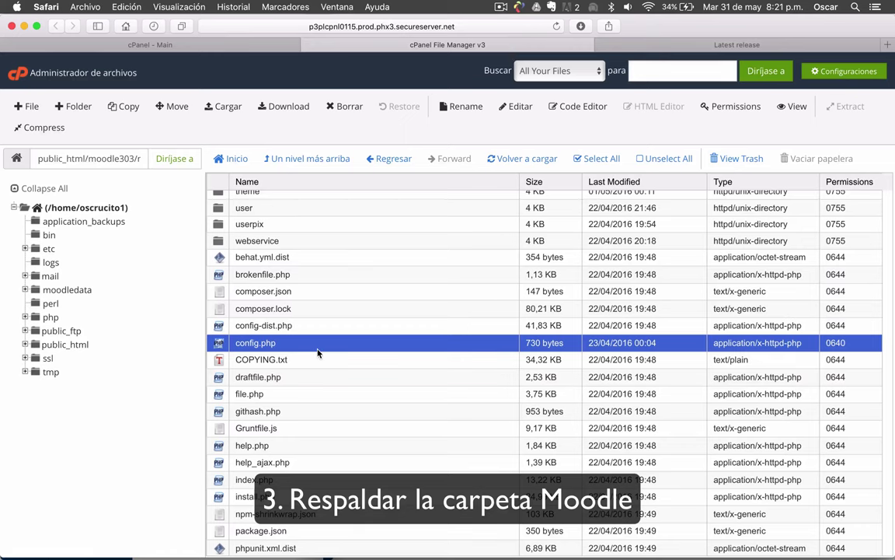
{"action": "scroll", "coordinate": [317, 352], "scroll_direction": "up", "scroll_amount": 15}
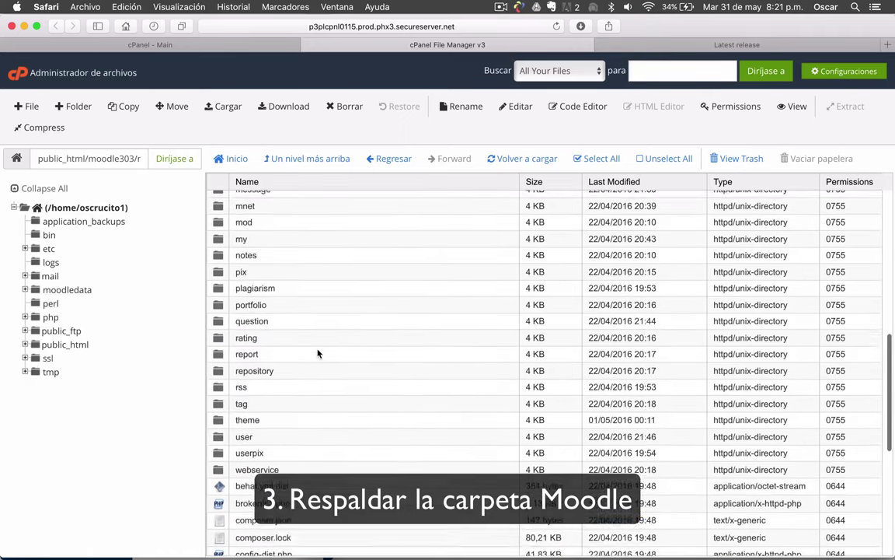
{"action": "left_click", "coordinate": [283, 160]}
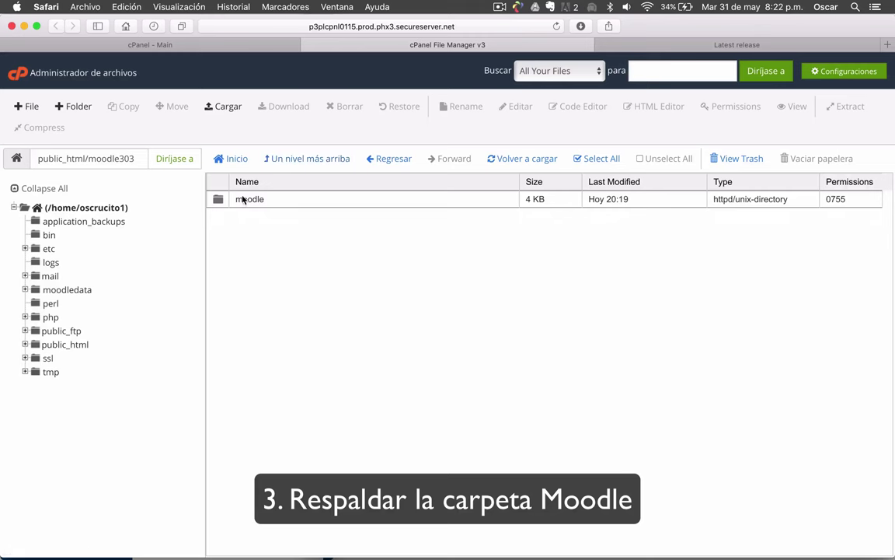
Try copying moodle to its own path, dismiss the 'Source and Destination are the Same' error, reselect moodle.
{"action": "left_click", "coordinate": [242, 199]}
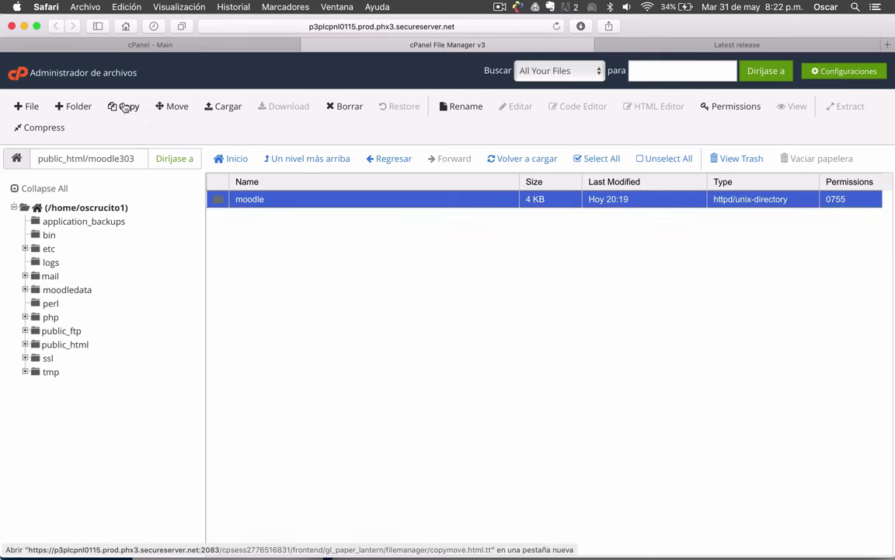
{"action": "left_click", "coordinate": [124, 108]}
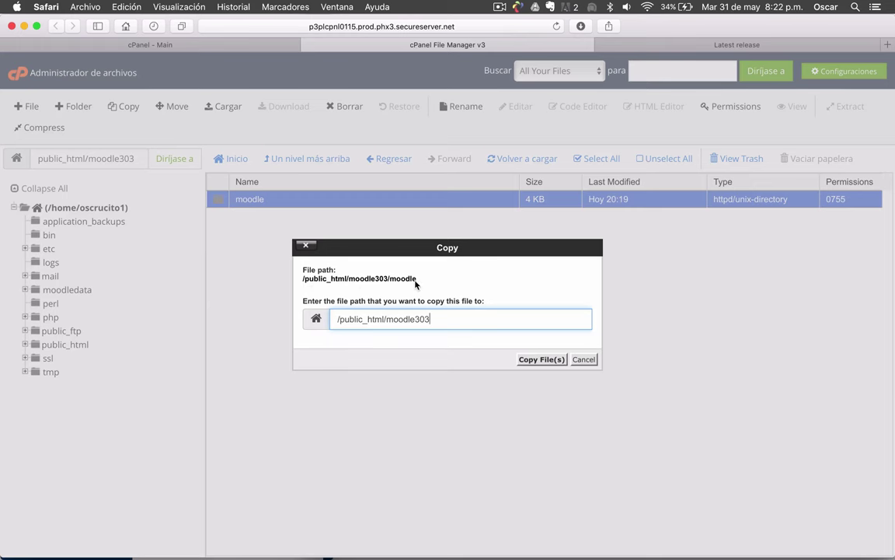
{"action": "left_click", "coordinate": [541, 360]}
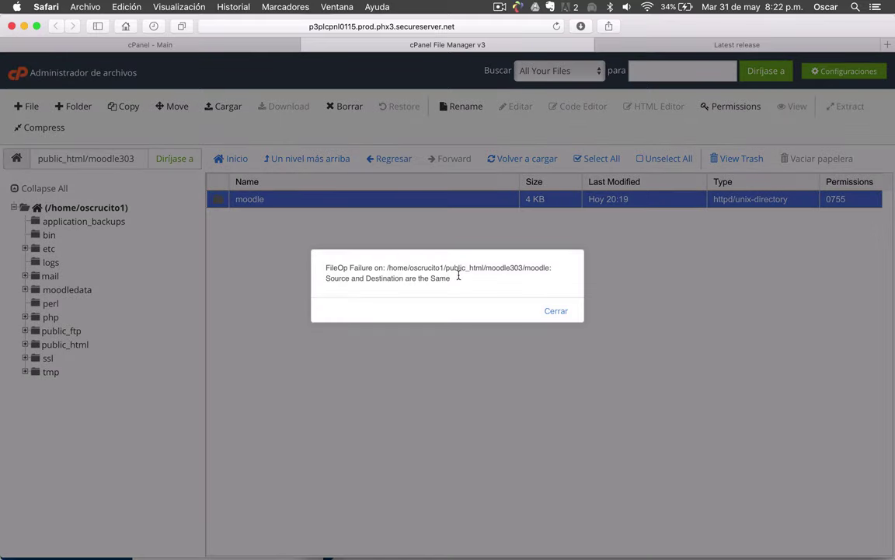
{"action": "left_click", "coordinate": [555, 310]}
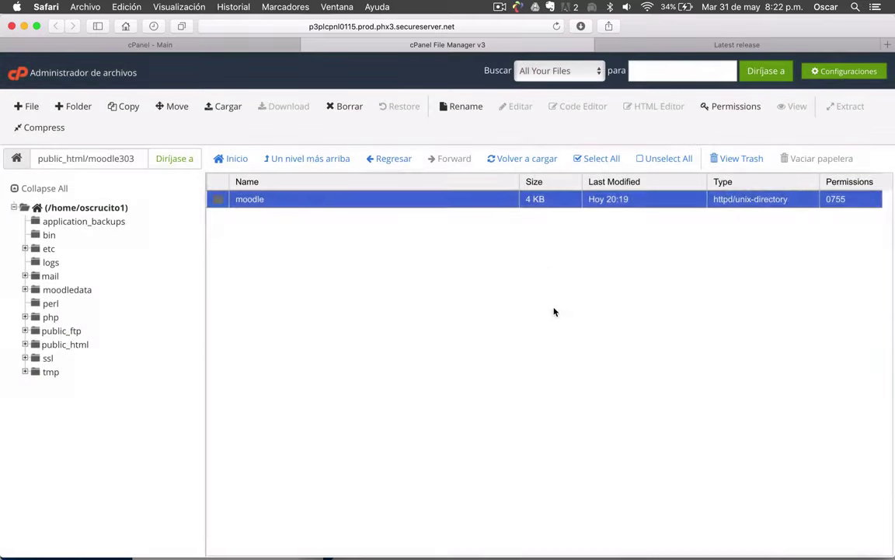
{"action": "left_click", "coordinate": [248, 200]}
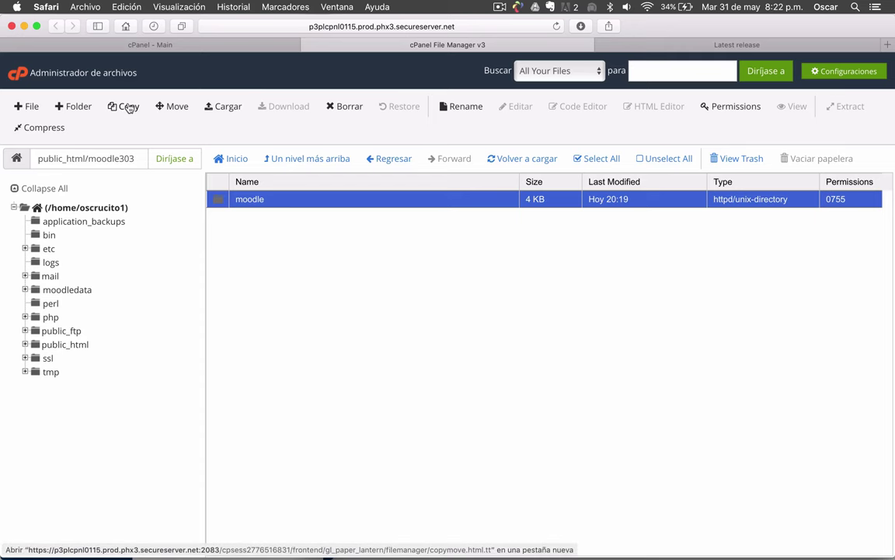
Add a new folder named 'respaldomoodle' next to moodle in public_html/moodle303.
{"action": "left_click", "coordinate": [80, 106]}
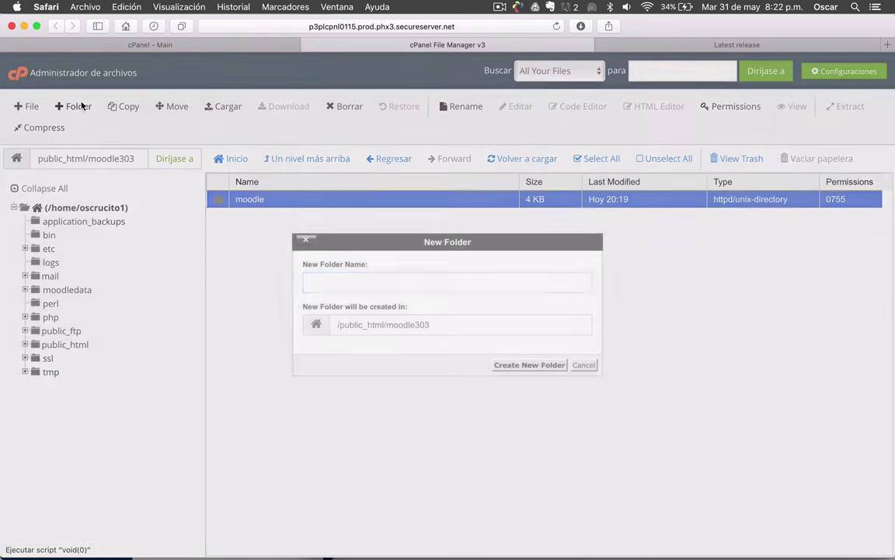
{"action": "type", "text": "res"}
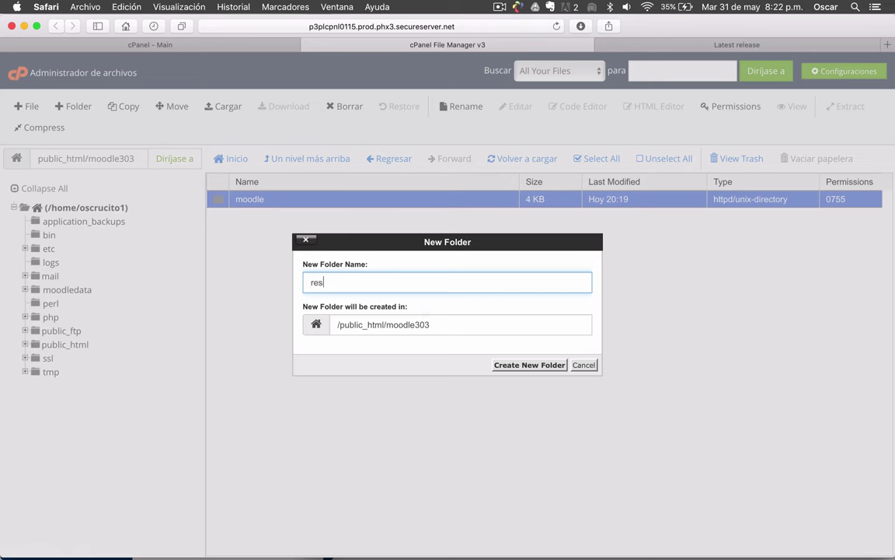
{"action": "type", "text": "paldomoodle"}
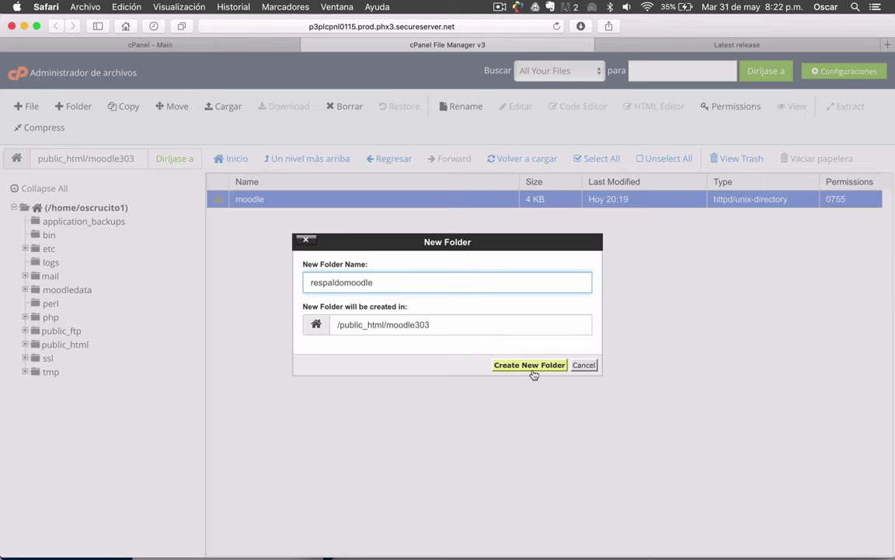
{"action": "left_click", "coordinate": [532, 365]}
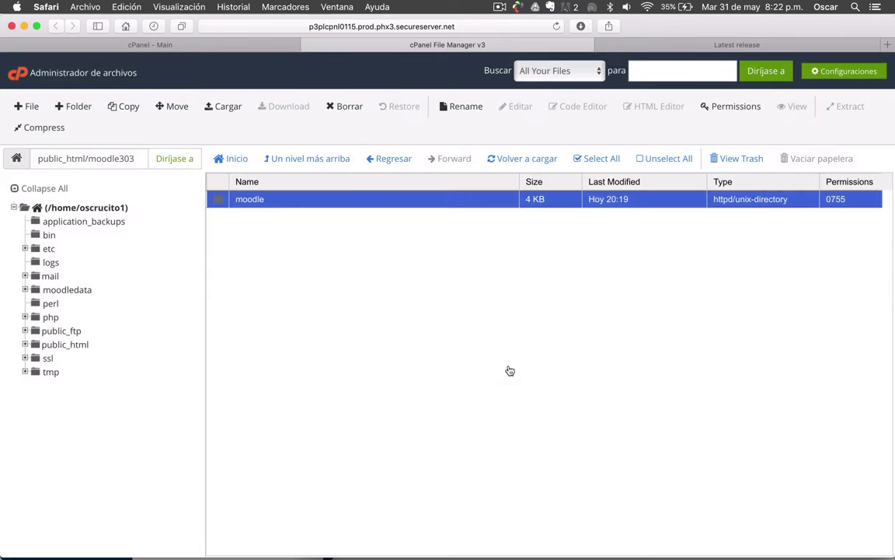
Copy the moodle folder to /public_html/moodle303/respaldomoodle, then select respaldomoodle.
{"action": "left_click", "coordinate": [257, 202]}
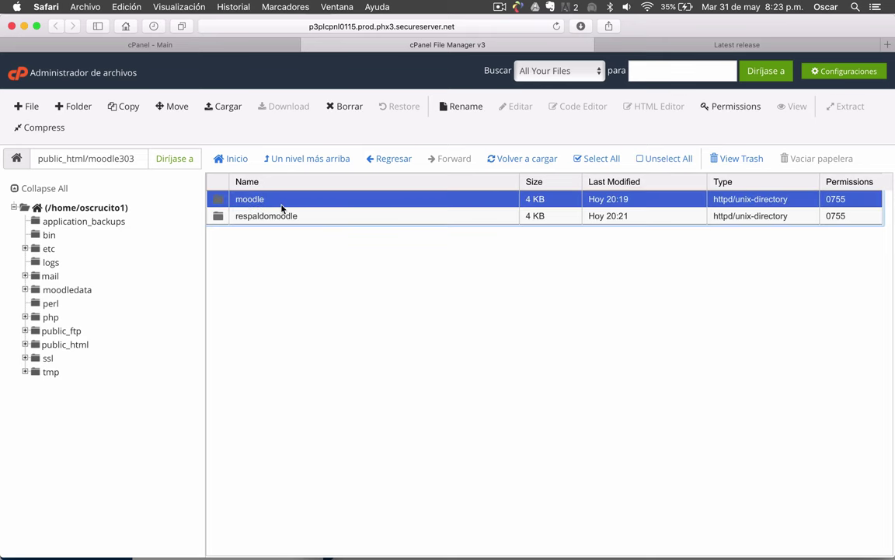
{"action": "left_click", "coordinate": [123, 107]}
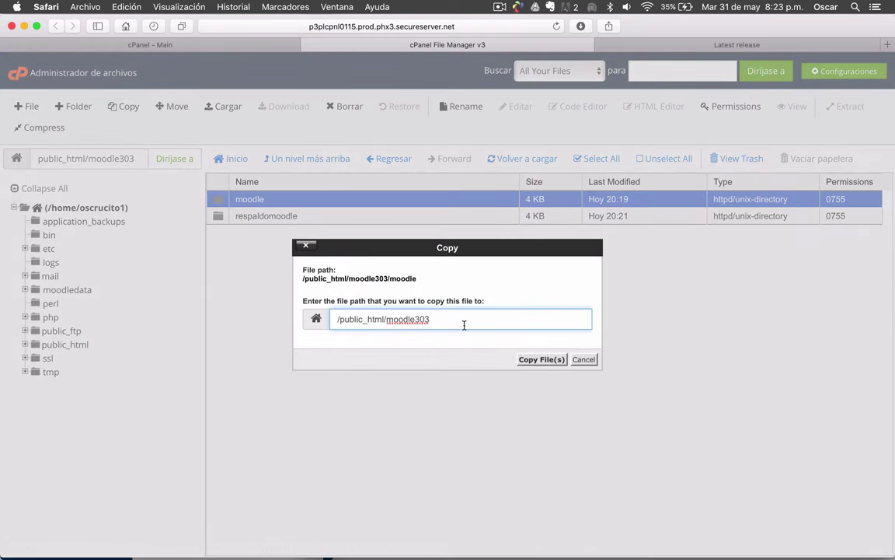
{"action": "type", "text": "/respaldo"}
{"action": "type", "text": "moodle"}
{"action": "left_click", "coordinate": [550, 360]}
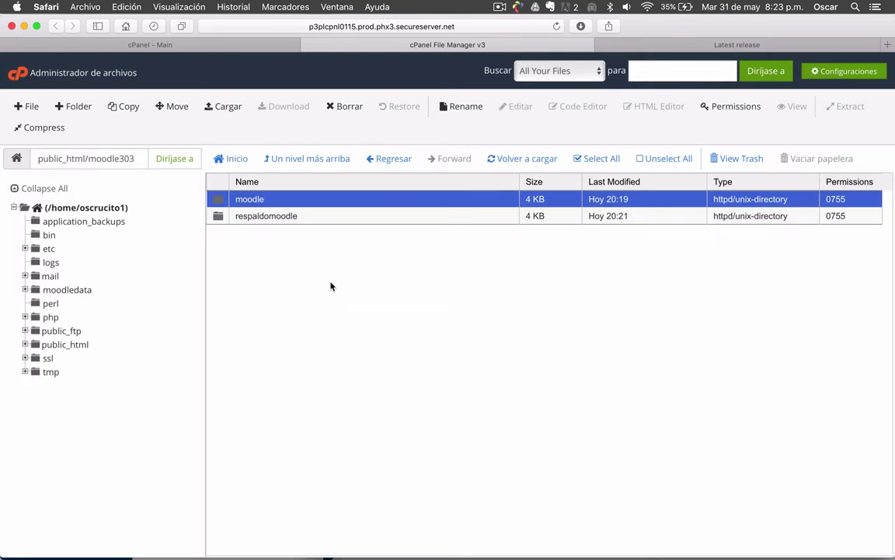
{"action": "left_click", "coordinate": [259, 217]}
Open respaldomoodle/moodle and reload the listing several times to watch copied files arrive.
{"action": "double_click", "coordinate": [233, 217]}
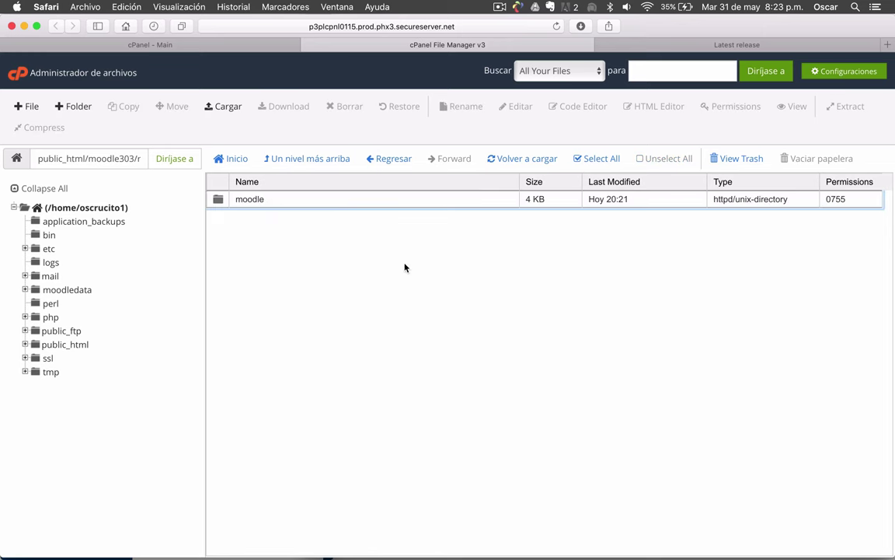
{"action": "double_click", "coordinate": [220, 201]}
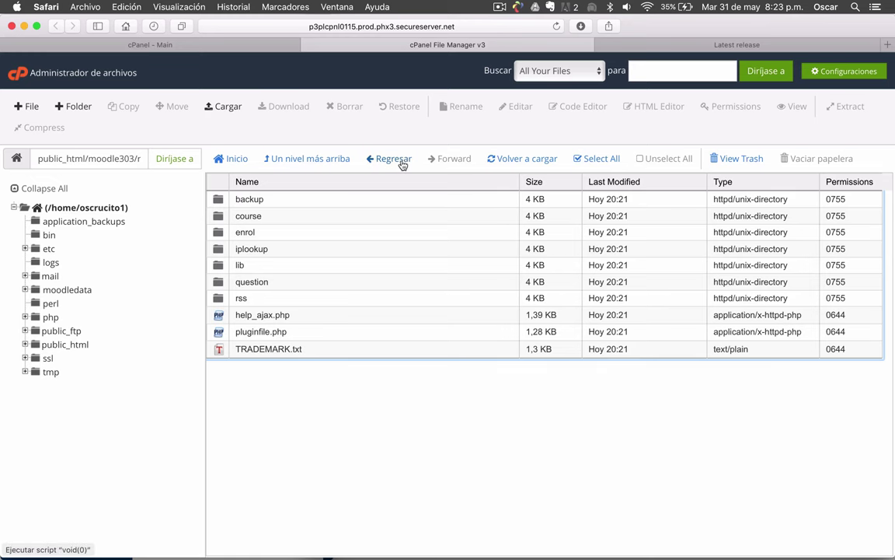
{"action": "left_click", "coordinate": [514, 157]}
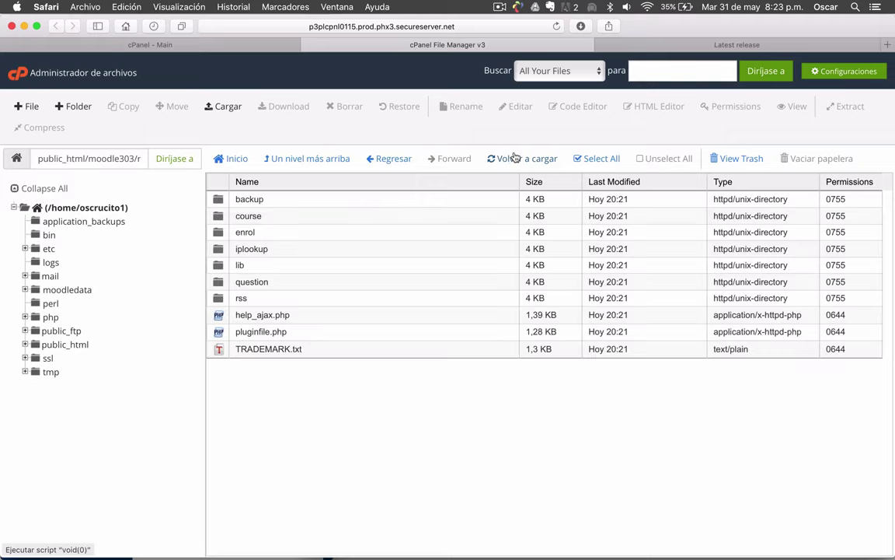
{"action": "left_click", "coordinate": [514, 157]}
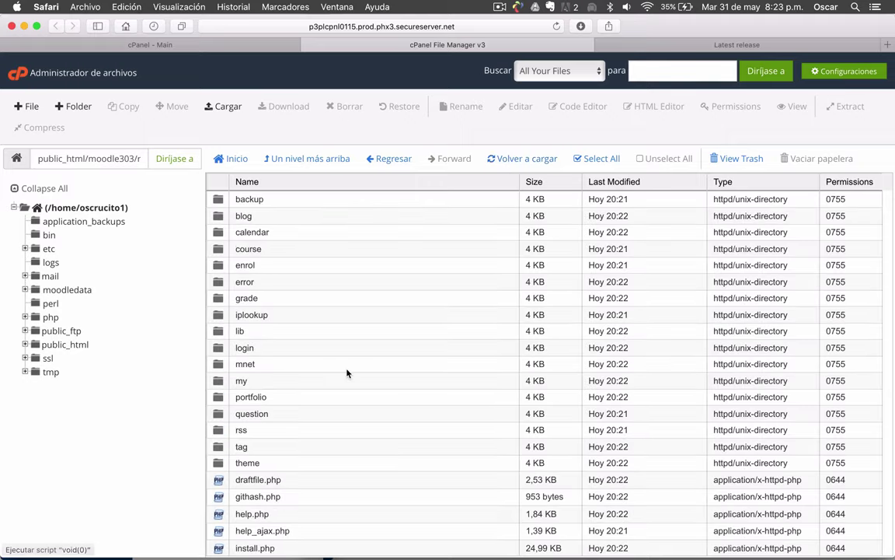
{"action": "scroll", "coordinate": [347, 372], "scroll_direction": "down", "scroll_amount": 3}
{"action": "scroll", "coordinate": [347, 374], "scroll_direction": "up", "scroll_amount": 5}
{"action": "left_click", "coordinate": [514, 158]}
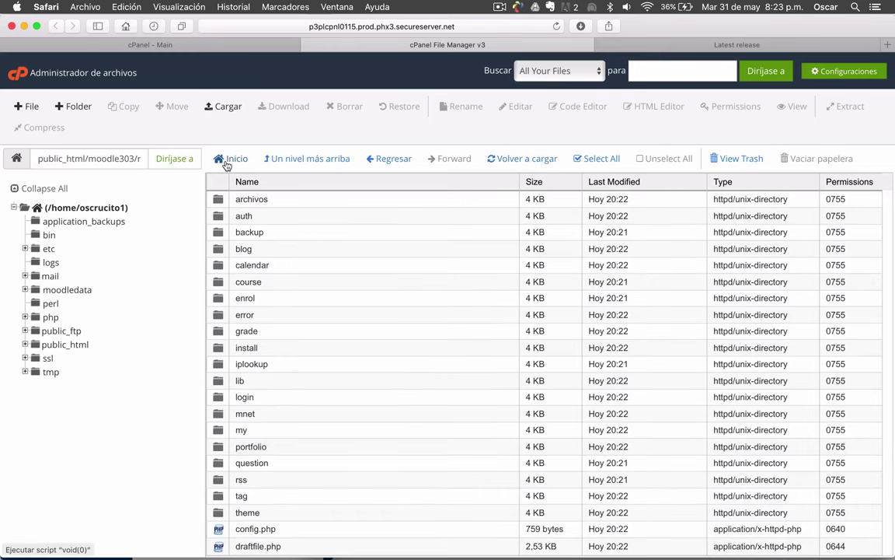
Navigate from the home directory through www back into moodle303.
{"action": "left_click", "coordinate": [228, 160]}
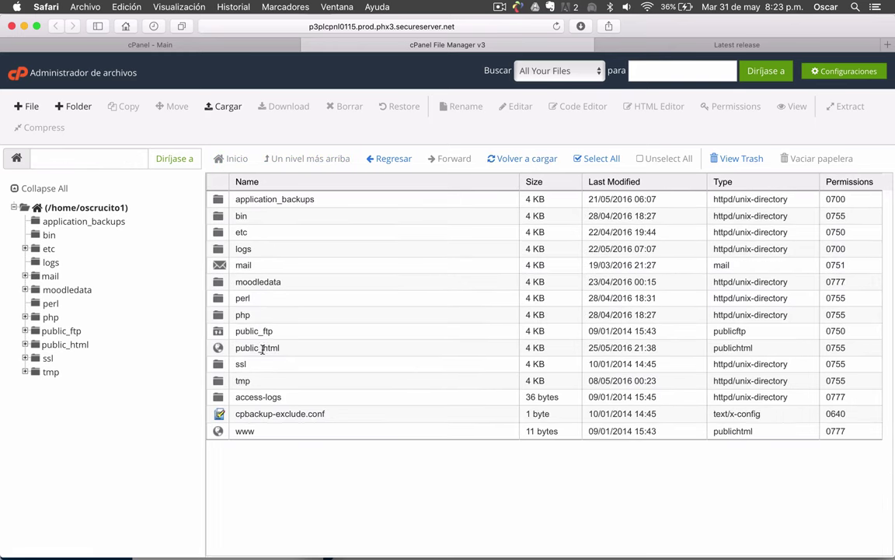
{"action": "double_click", "coordinate": [221, 432]}
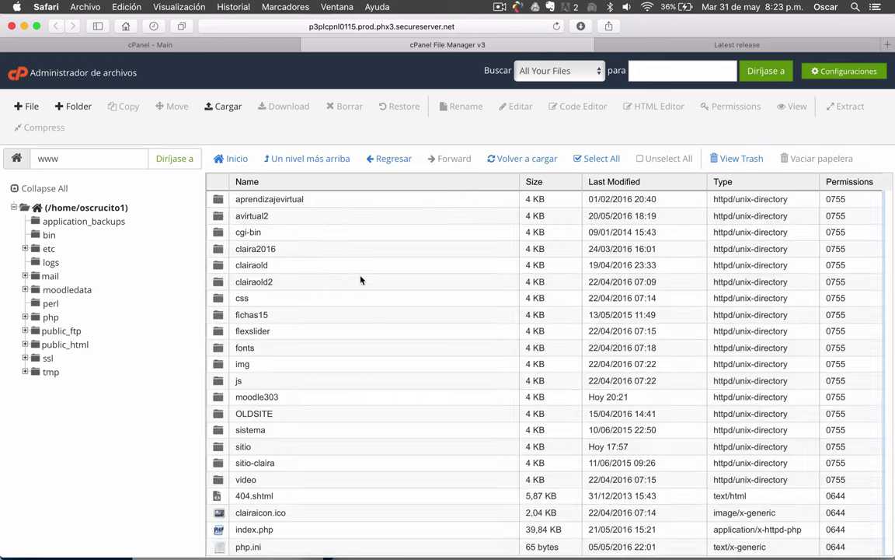
{"action": "scroll", "coordinate": [282, 273], "scroll_direction": "down", "scroll_amount": 1}
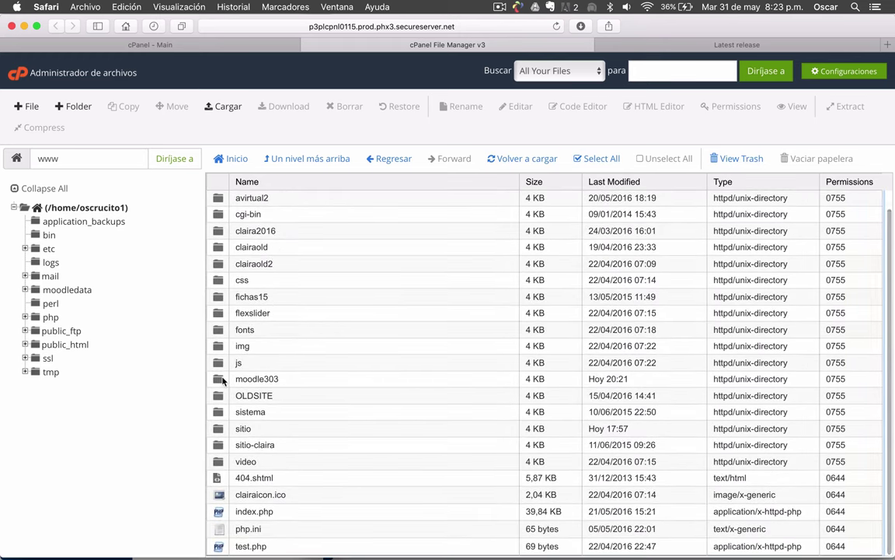
{"action": "double_click", "coordinate": [237, 379]}
Select the respaldomoodle and moodle folders, dismissing an accidental rename box on moodle.
{"action": "left_click", "coordinate": [249, 217]}
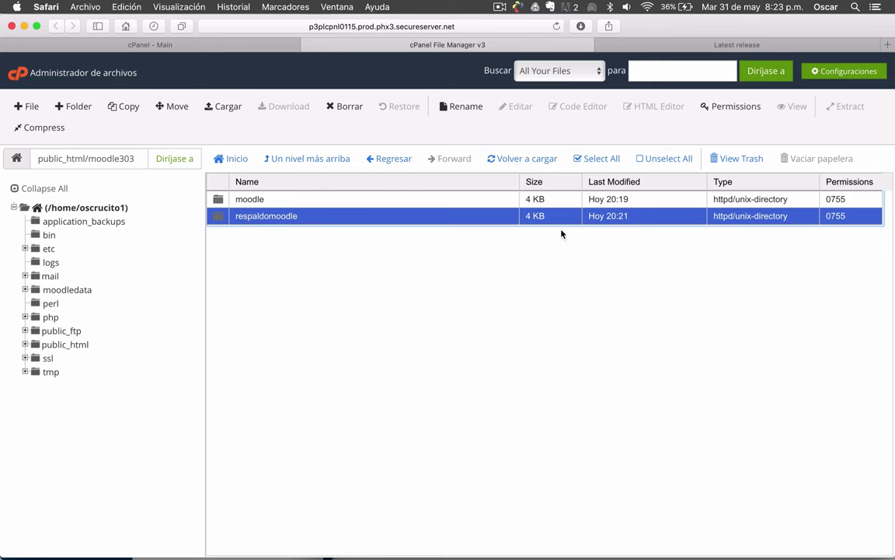
{"action": "left_click", "coordinate": [246, 199]}
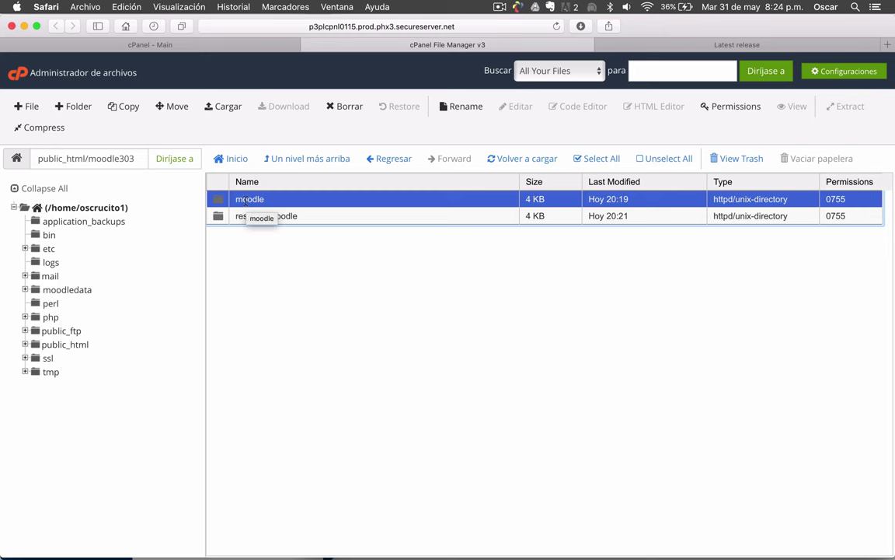
{"action": "left_click", "coordinate": [245, 199]}
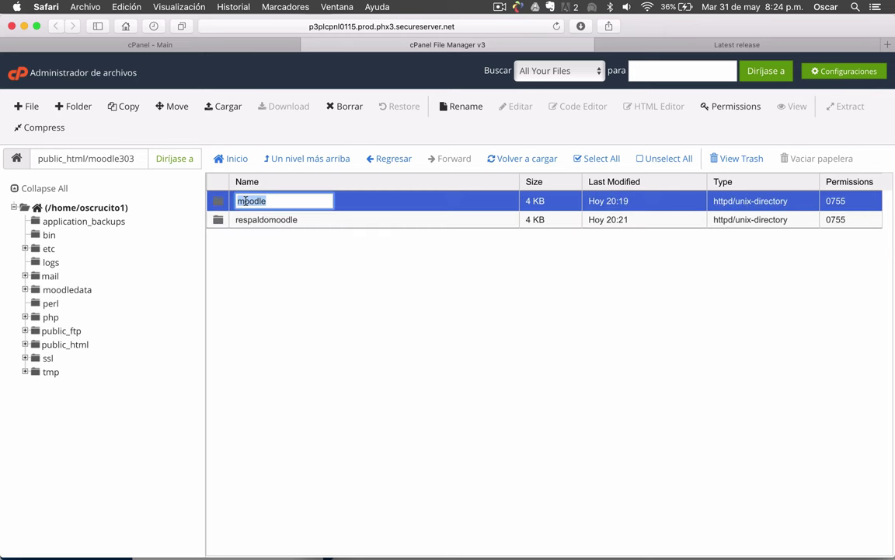
{"action": "left_click", "coordinate": [221, 224]}
Open respaldomoodle/moodle and scroll through admin, auth, backup, blocks and other subfolders.
{"action": "double_click", "coordinate": [221, 223]}
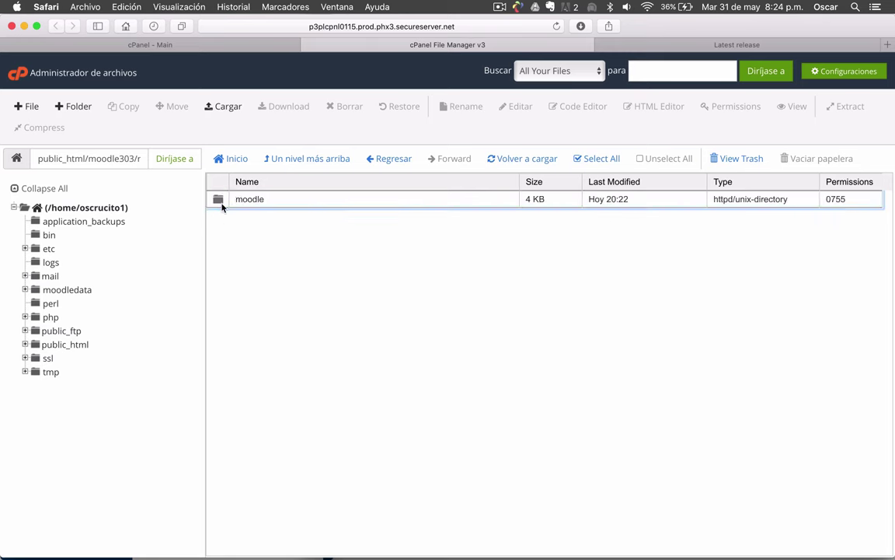
{"action": "double_click", "coordinate": [221, 202]}
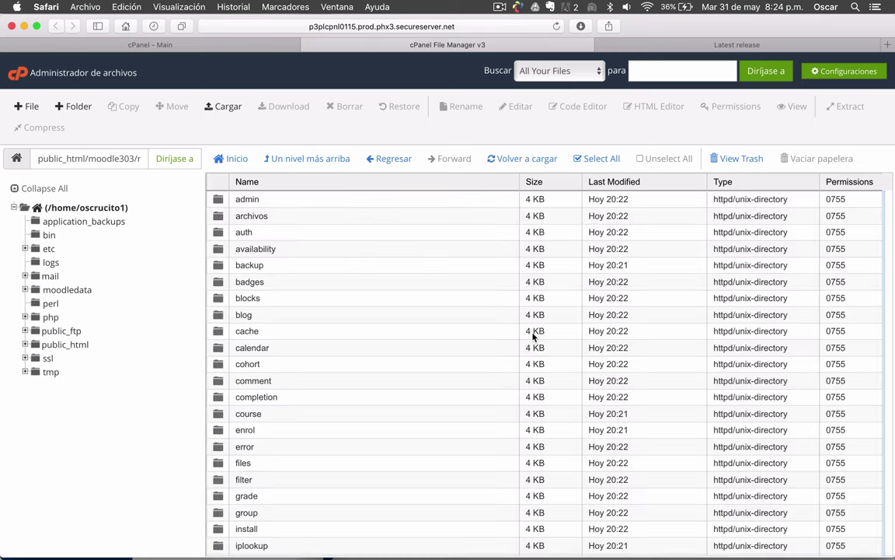
{"action": "scroll", "coordinate": [534, 335], "scroll_direction": "down", "scroll_amount": 15}
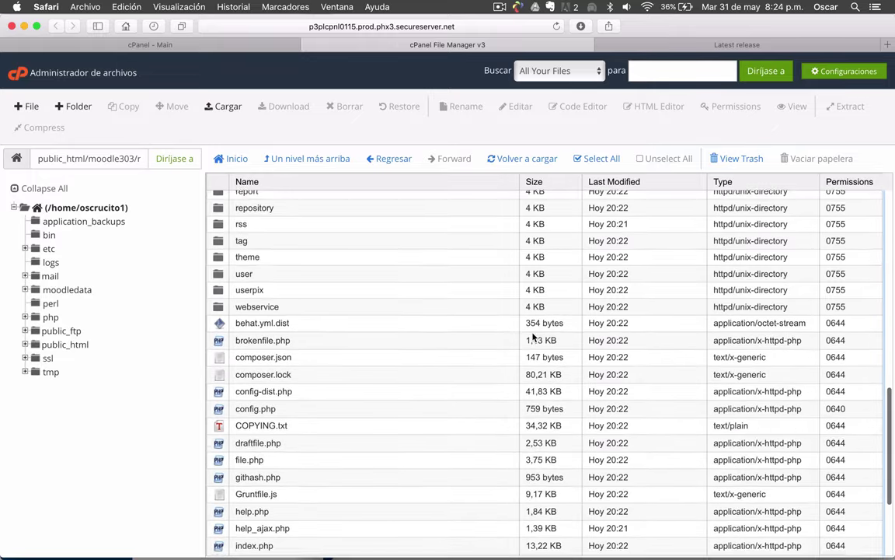
{"action": "scroll", "coordinate": [533, 334], "scroll_direction": "down", "scroll_amount": 5}
{"action": "scroll", "coordinate": [533, 335], "scroll_direction": "up", "scroll_amount": 20}
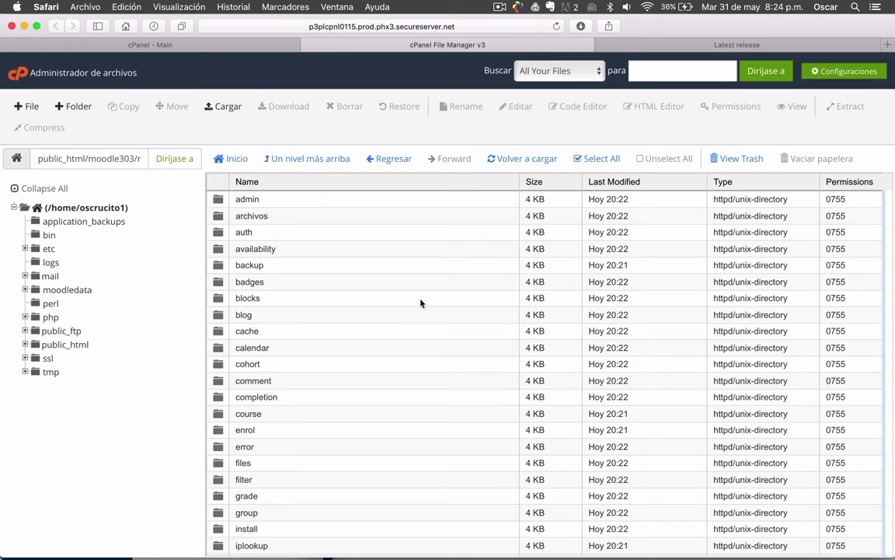
{"action": "left_click", "coordinate": [500, 7]}
{"action": "left_click", "coordinate": [519, 47]}
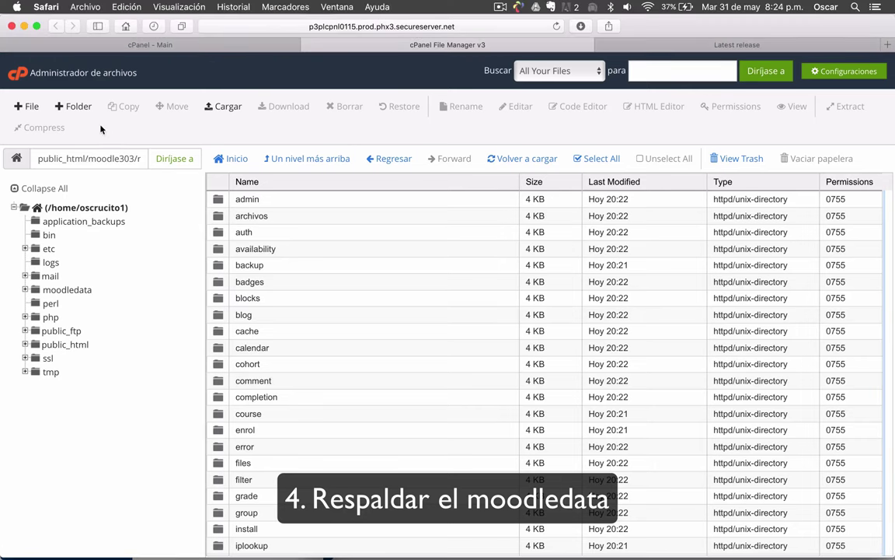
In the home directory, create a 'respaldomoodledata' folder beside moodledata, then reselect moodledata.
{"action": "left_click", "coordinate": [236, 158]}
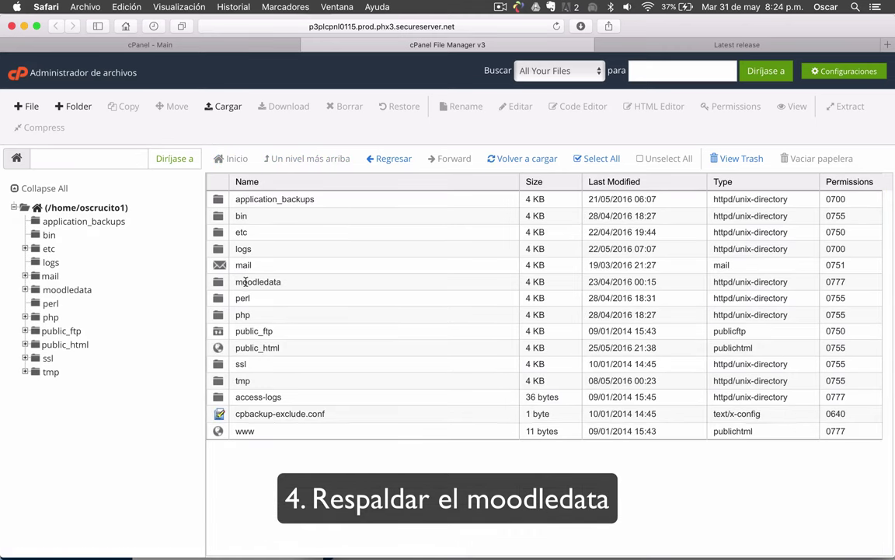
{"action": "left_click", "coordinate": [246, 282]}
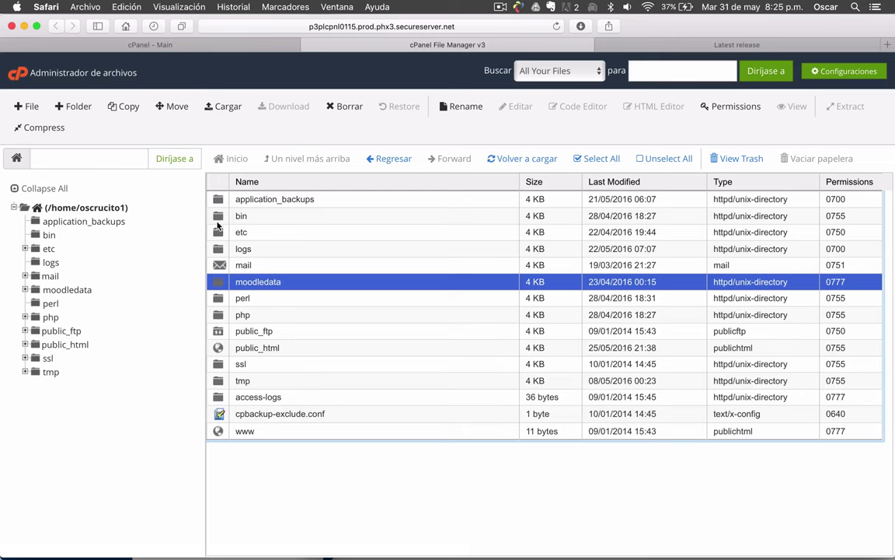
{"action": "left_click", "coordinate": [78, 107]}
{"action": "type", "text": "r"}
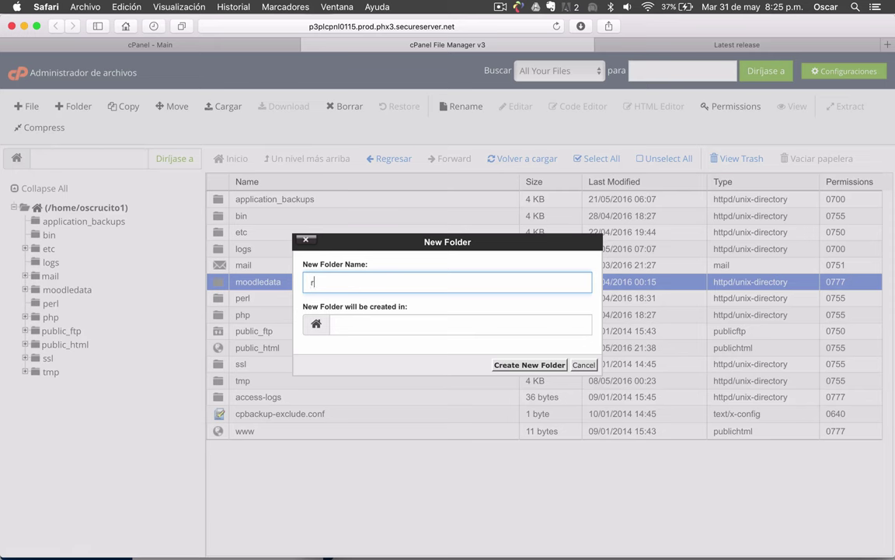
{"action": "type", "text": "espaldomoodledata"}
{"action": "left_click", "coordinate": [343, 330]}
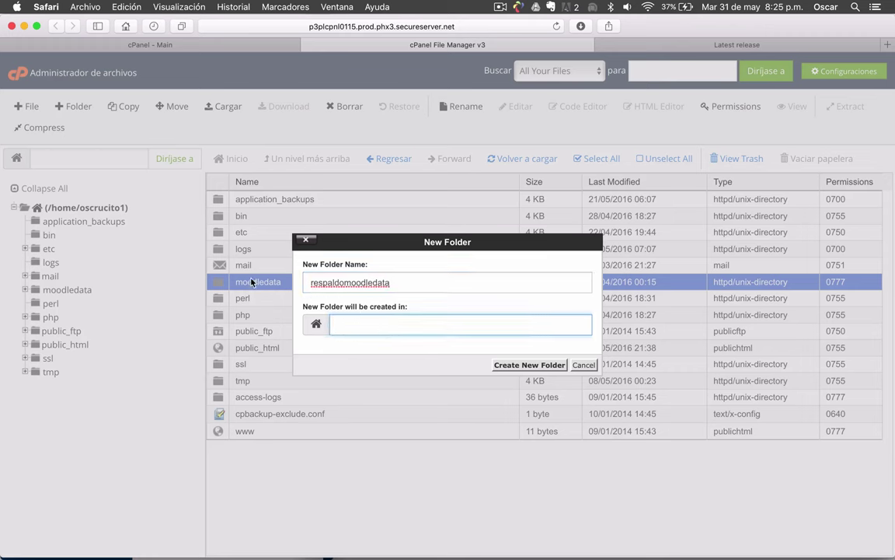
{"action": "left_click", "coordinate": [525, 364]}
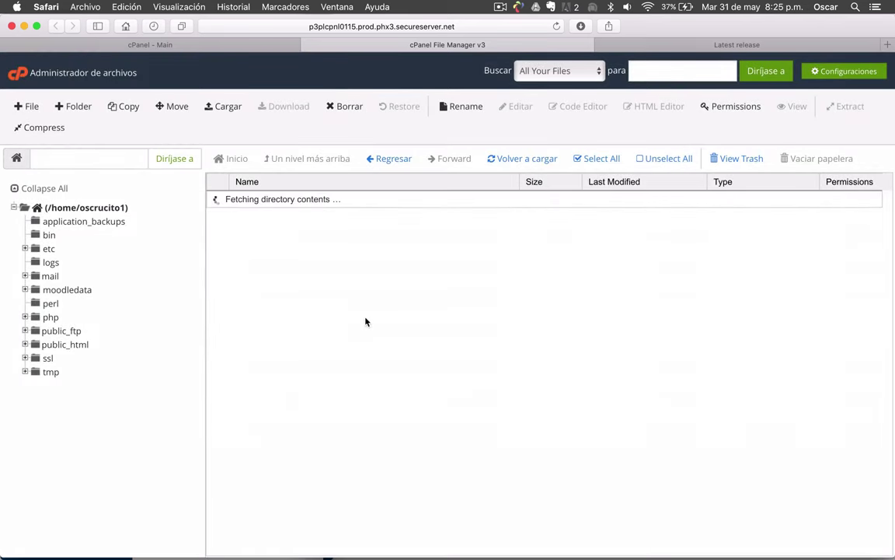
{"action": "left_click", "coordinate": [286, 364]}
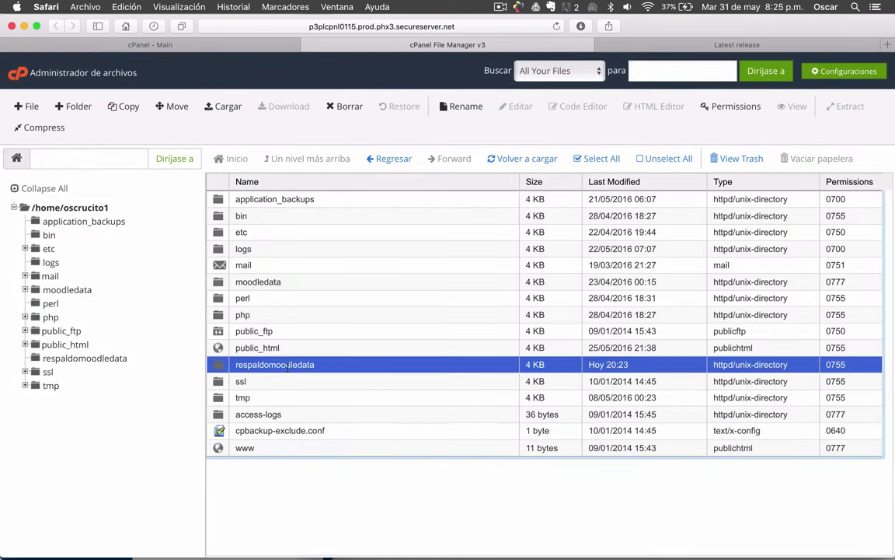
{"action": "left_click", "coordinate": [262, 281]}
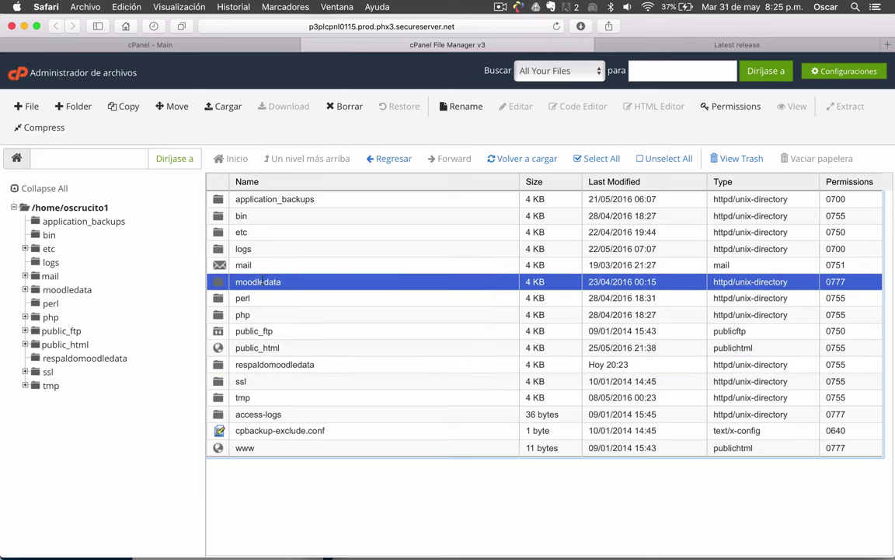
Copy moodledata to the destination path /respaldomoodledata.
{"action": "left_click", "coordinate": [128, 108]}
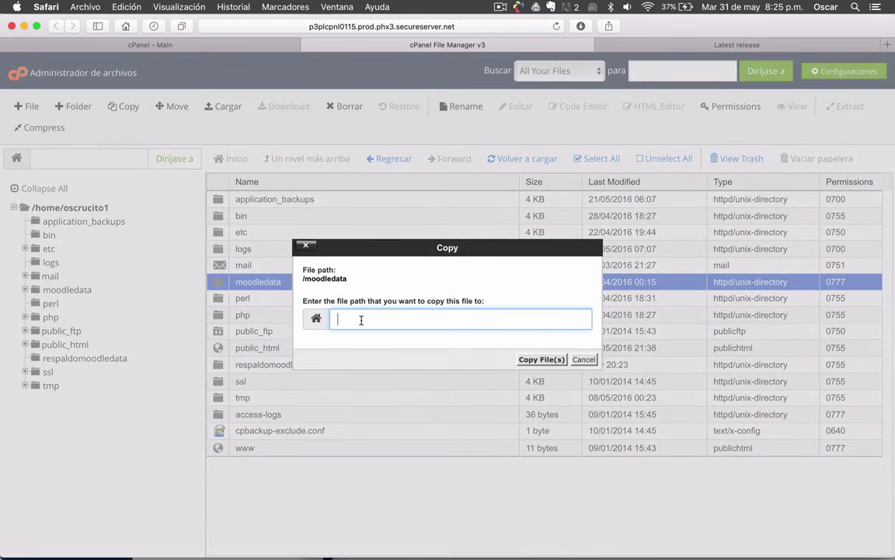
{"action": "type", "text": "/respaldomod"}
{"action": "key", "text": "BackSpace"}
{"action": "type", "text": "odledata"}
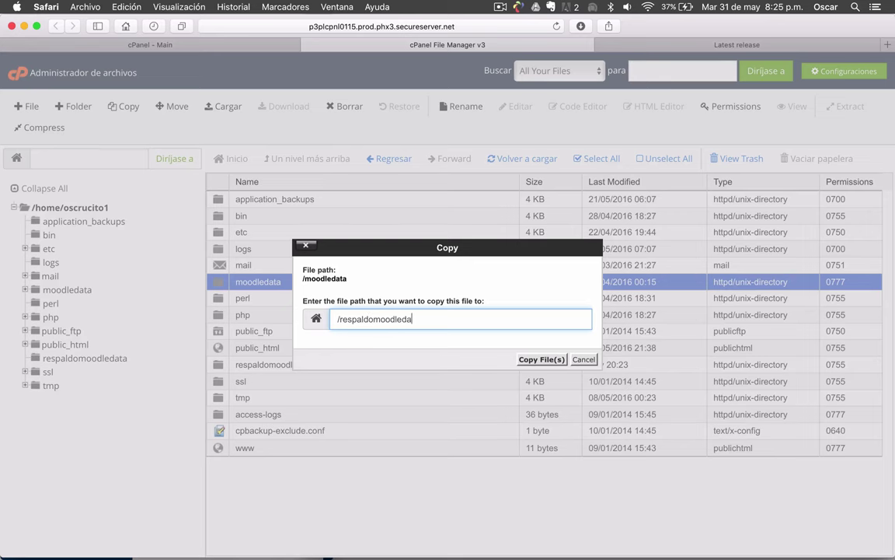
{"action": "left_click", "coordinate": [536, 360]}
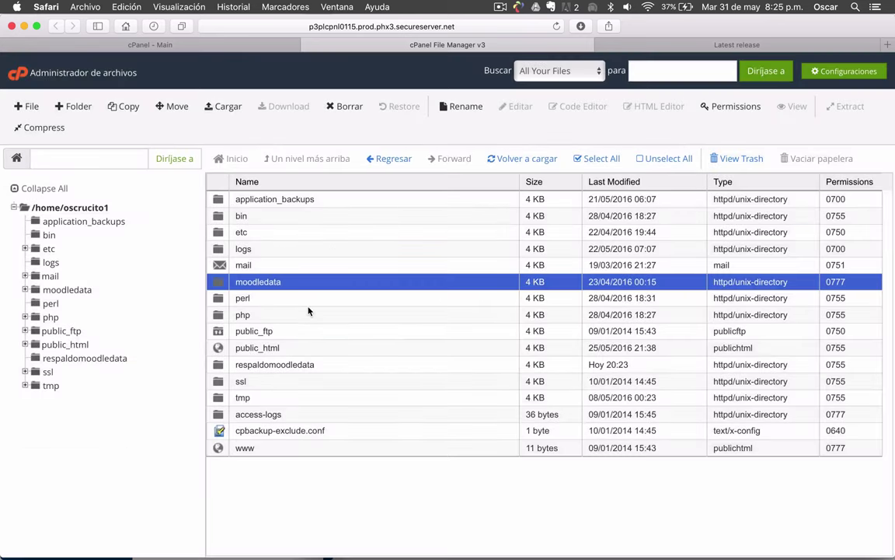
Open the moodledata copy inside respaldomoodledata and reload it to check its eight subfolders.
{"action": "double_click", "coordinate": [268, 368]}
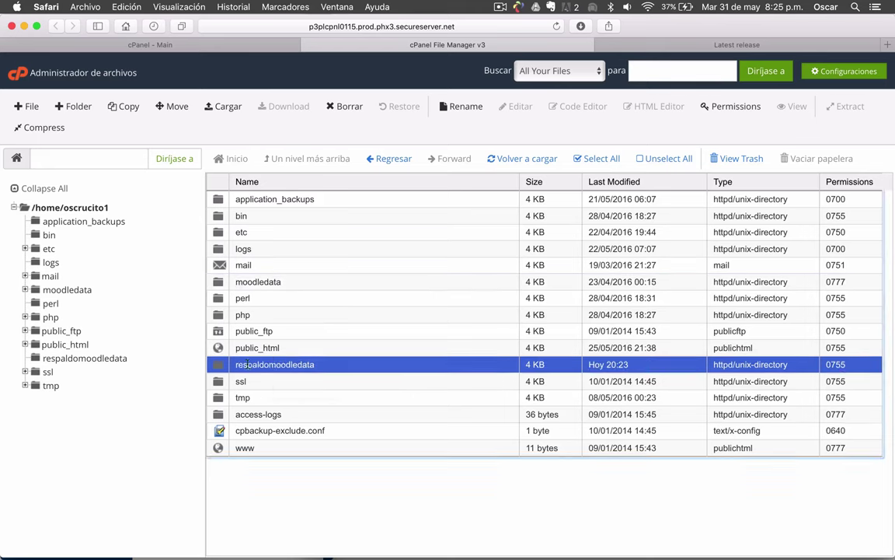
{"action": "double_click", "coordinate": [218, 369]}
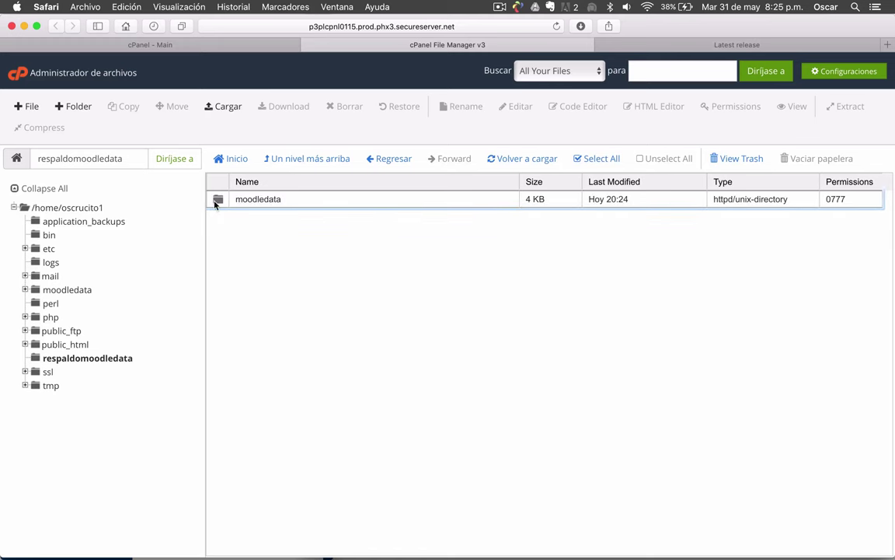
{"action": "double_click", "coordinate": [217, 201]}
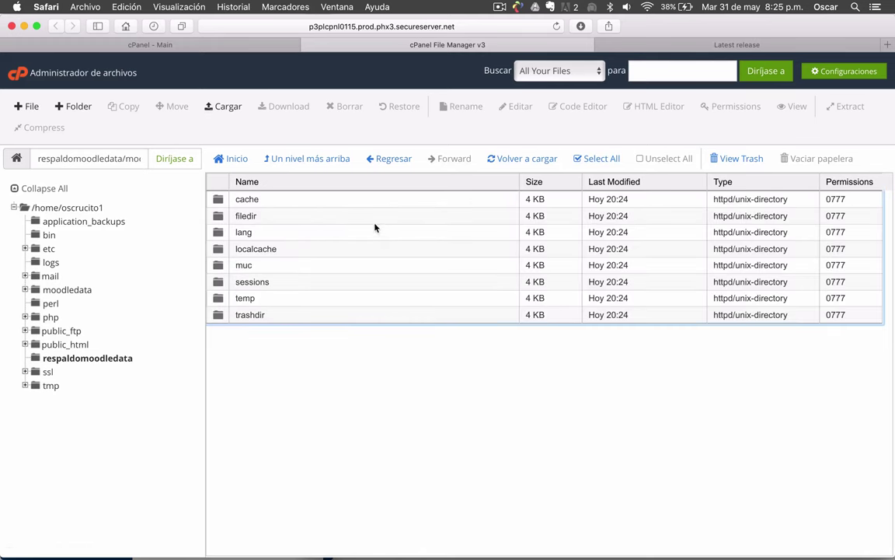
{"action": "left_click", "coordinate": [505, 159]}
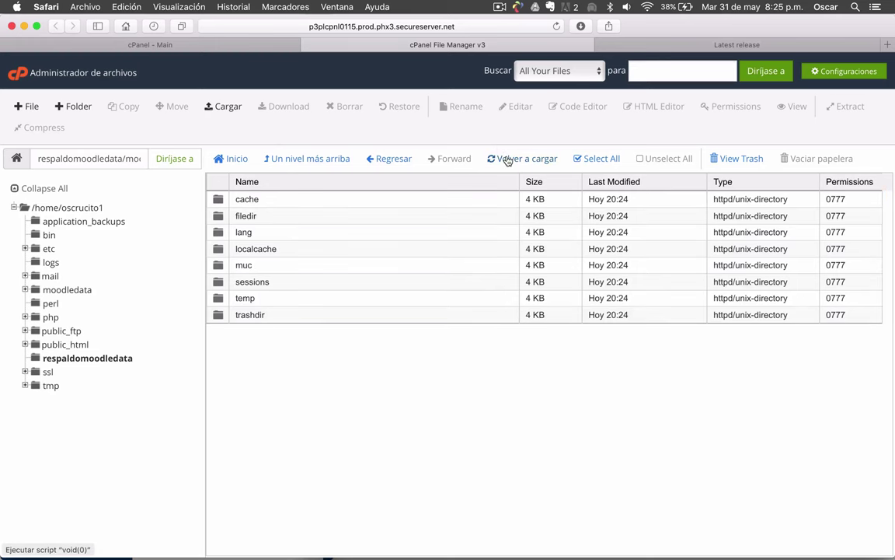
{"action": "left_click", "coordinate": [505, 158]}
{"action": "left_click", "coordinate": [506, 159]}
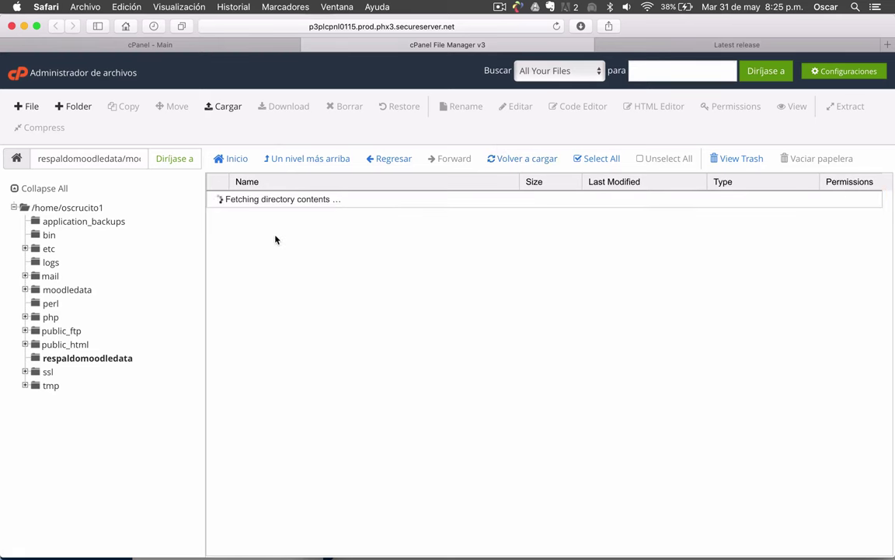
Return to the home directory and open the original moodledata folder for comparison.
{"action": "left_click", "coordinate": [238, 160]}
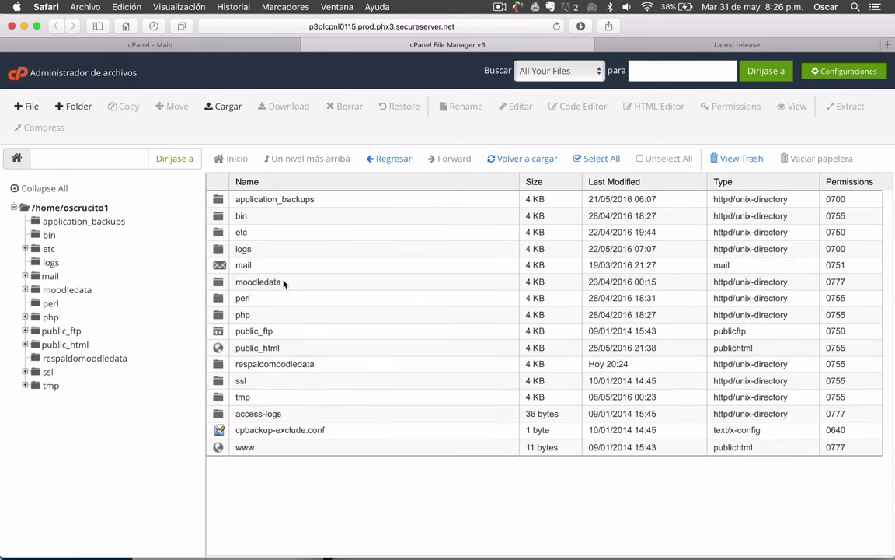
{"action": "left_click", "coordinate": [284, 281]}
{"action": "double_click", "coordinate": [228, 284]}
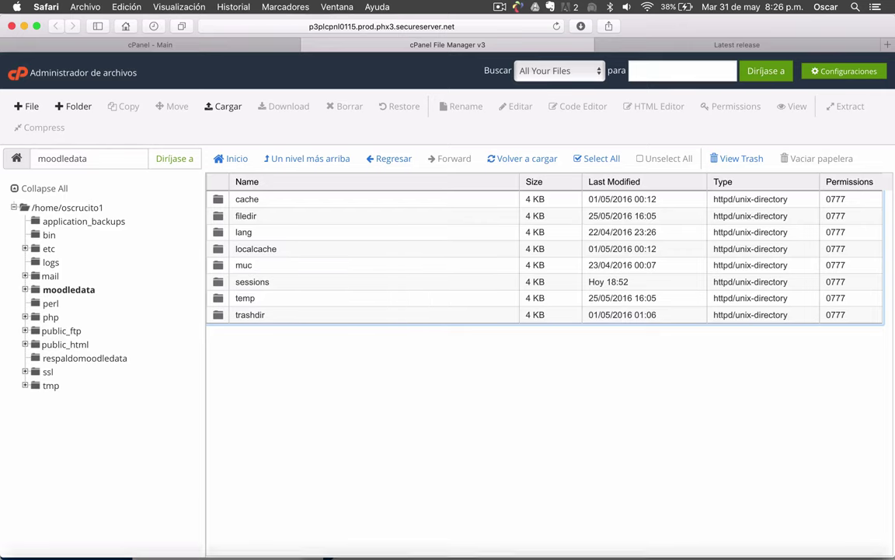
{"action": "key", "text": "ctrl+Up"}
{"action": "key", "text": "ctrl+Up"}
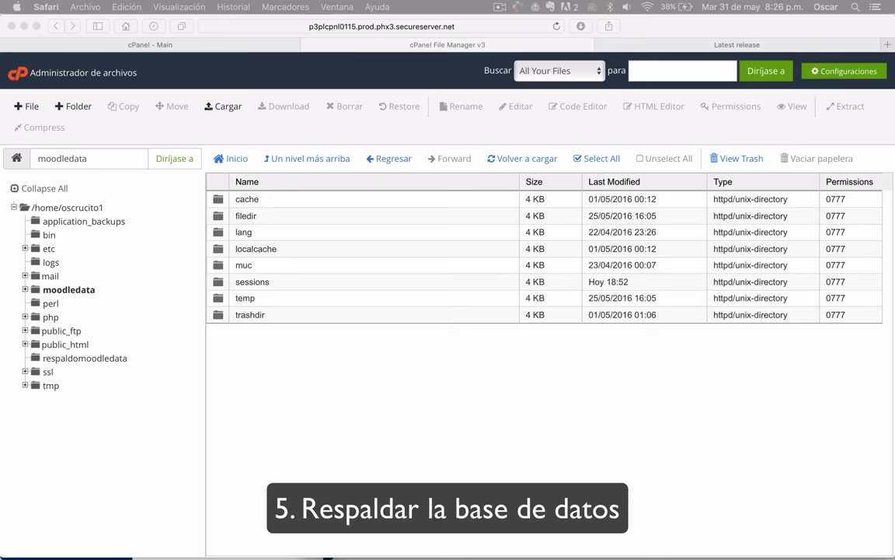
Switch to the cPanel main page and launch phpMyAdmin from the Bases de Datos section.
{"action": "left_click", "coordinate": [655, 432]}
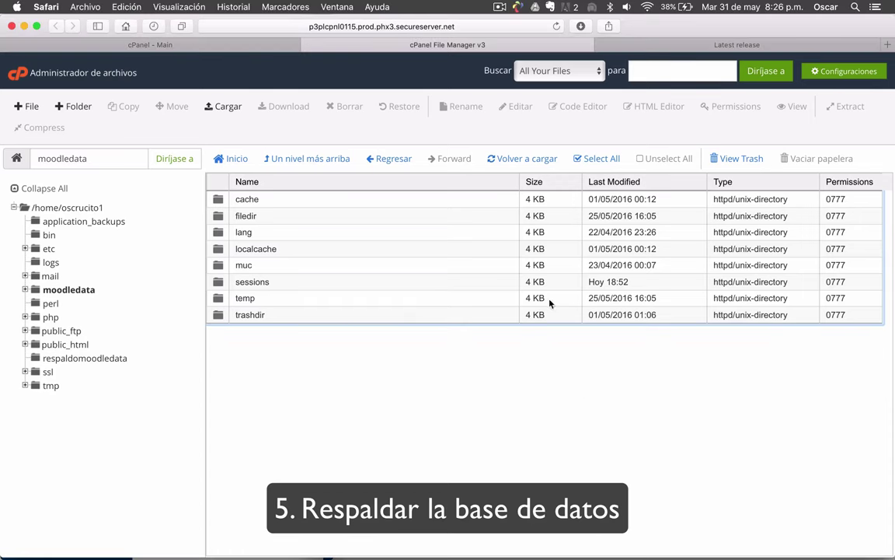
{"action": "left_click", "coordinate": [160, 46]}
{"action": "scroll", "coordinate": [513, 288], "scroll_direction": "up", "scroll_amount": 5}
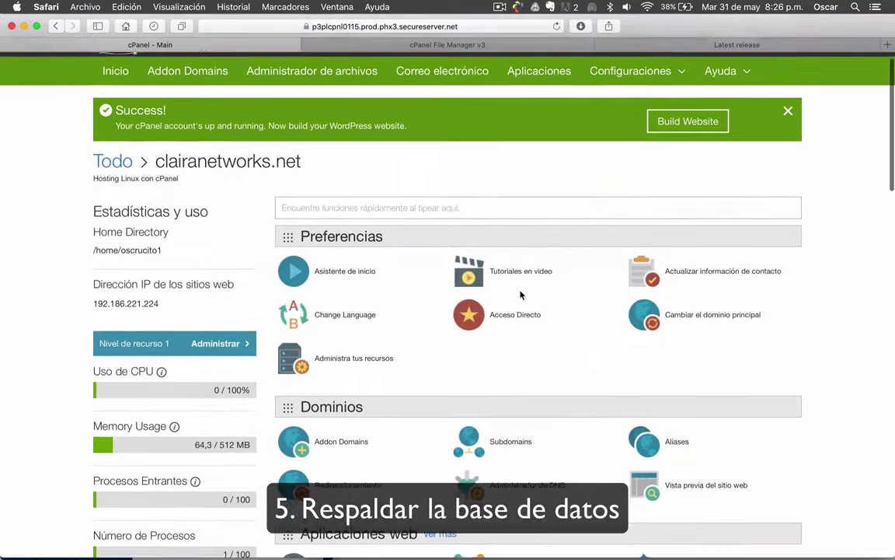
{"action": "scroll", "coordinate": [520, 294], "scroll_direction": "down", "scroll_amount": 10}
{"action": "scroll", "coordinate": [521, 294], "scroll_direction": "down", "scroll_amount": 7}
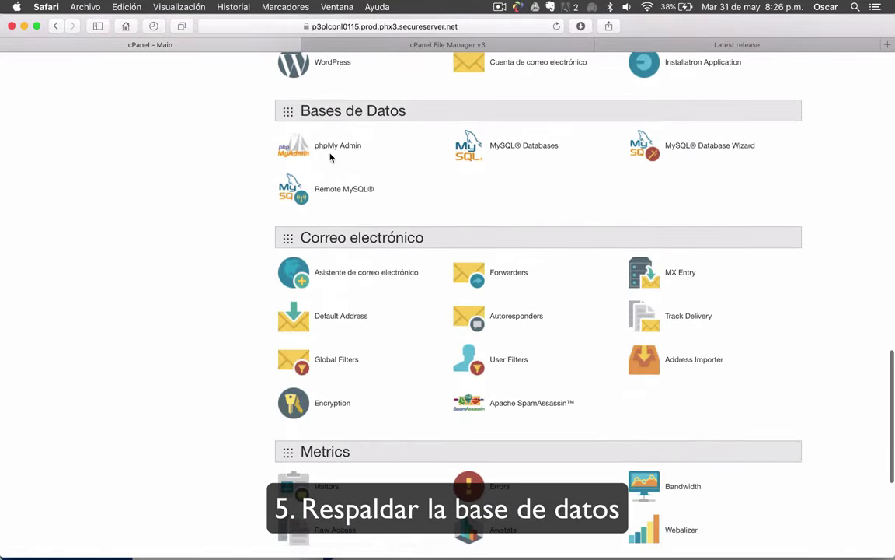
{"action": "left_click", "coordinate": [348, 147]}
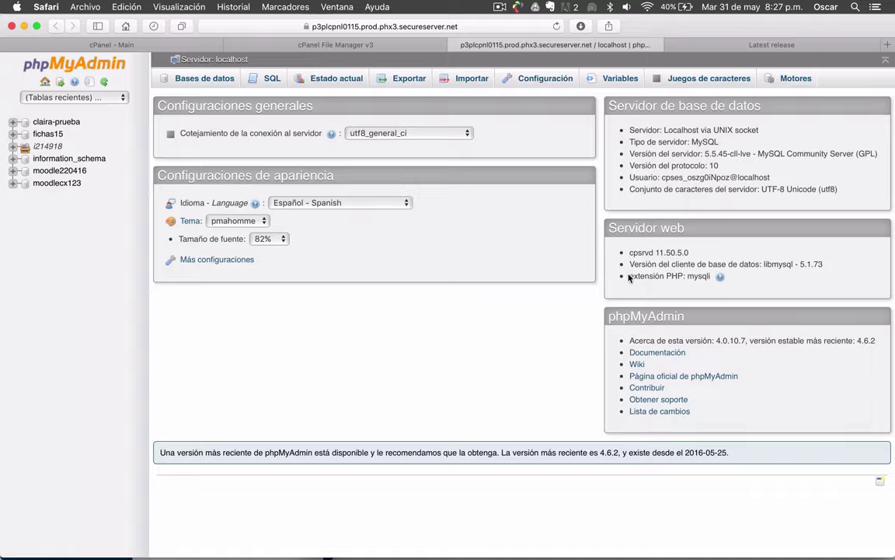
{"action": "key", "text": "ctrl+Up"}
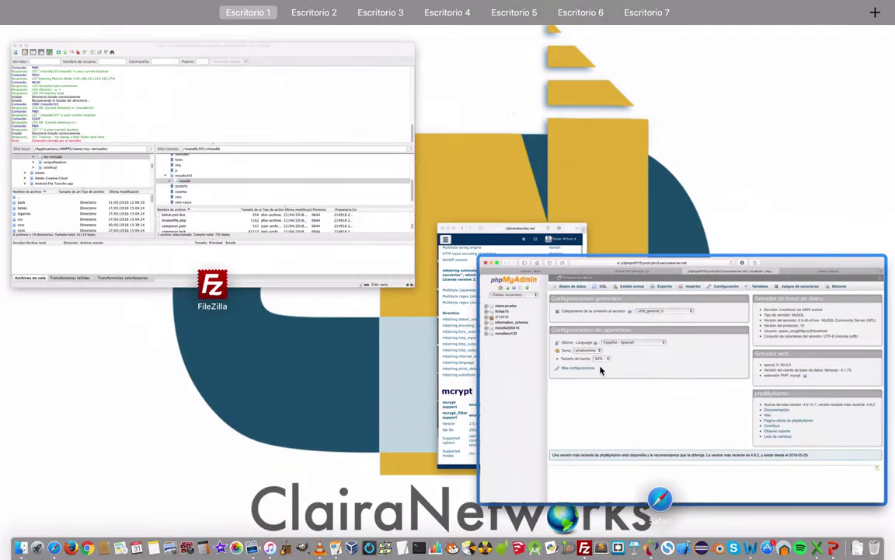
Select moodle220416 in phpMyAdmin and browse its mdl_ tables from mdl_assign onward.
{"action": "left_click", "coordinate": [600, 370]}
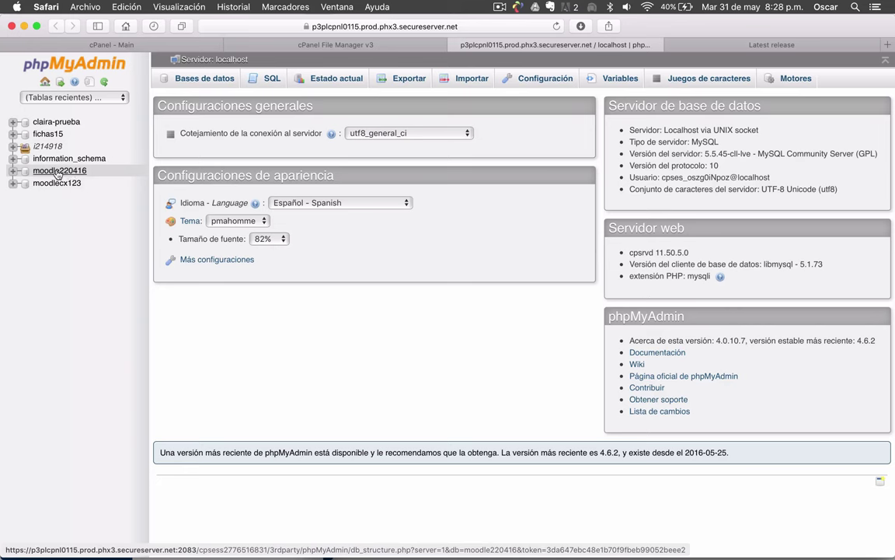
{"action": "left_click", "coordinate": [56, 171]}
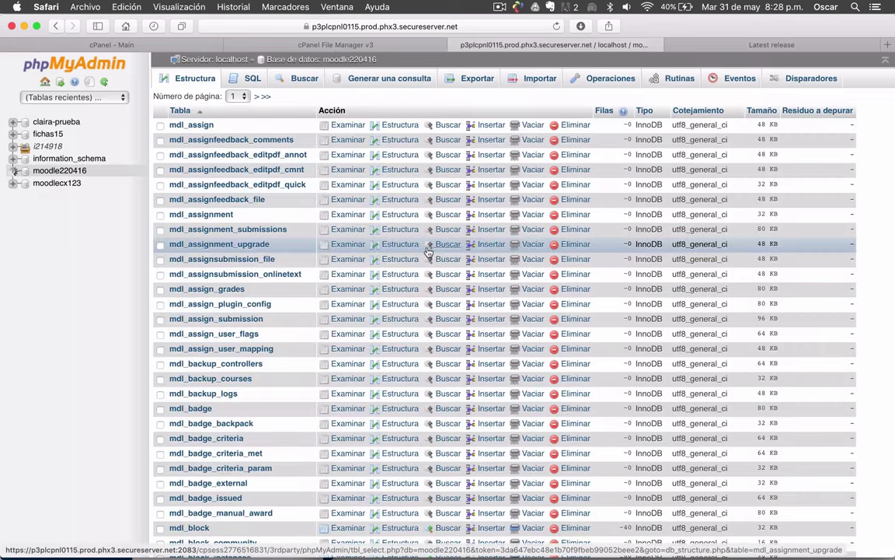
{"action": "scroll", "coordinate": [426, 253], "scroll_direction": "down", "scroll_amount": 10}
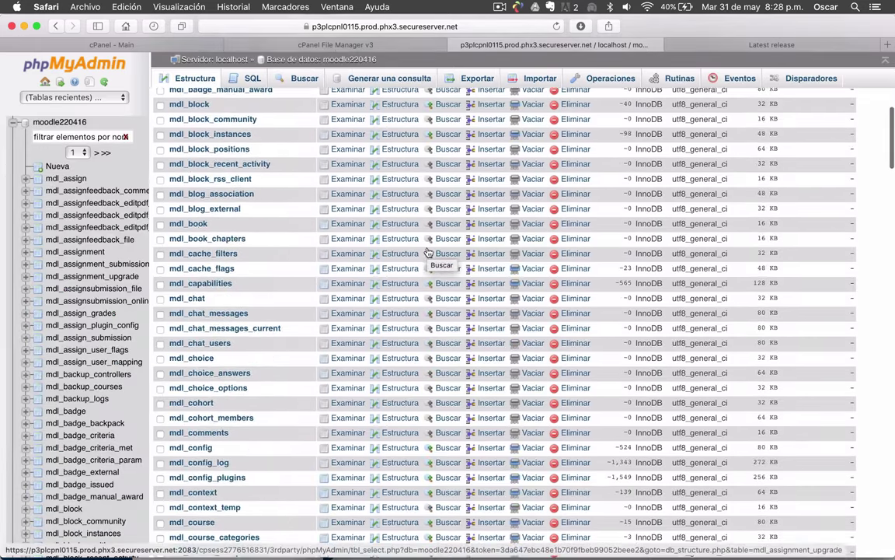
{"action": "scroll", "coordinate": [427, 253], "scroll_direction": "up", "scroll_amount": 10}
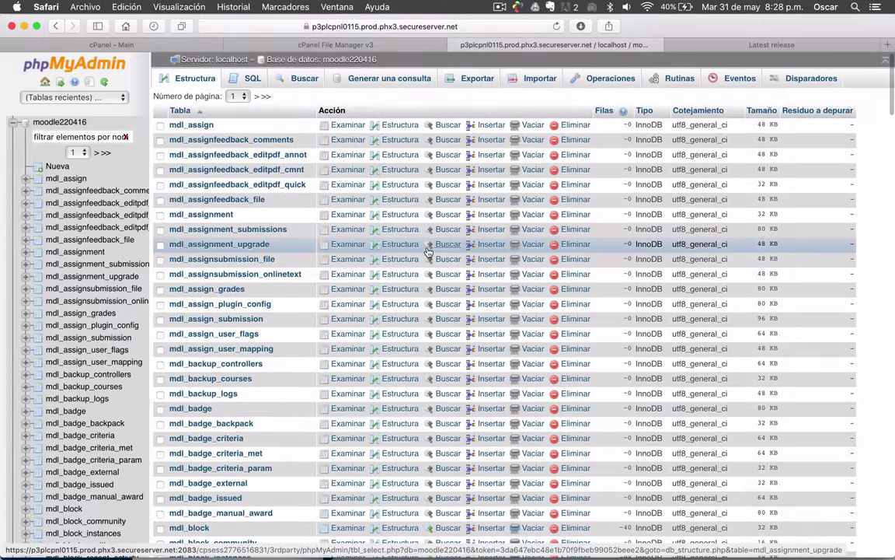
{"action": "scroll", "coordinate": [427, 252], "scroll_direction": "down", "scroll_amount": 10}
{"action": "scroll", "coordinate": [427, 253], "scroll_direction": "up", "scroll_amount": 10}
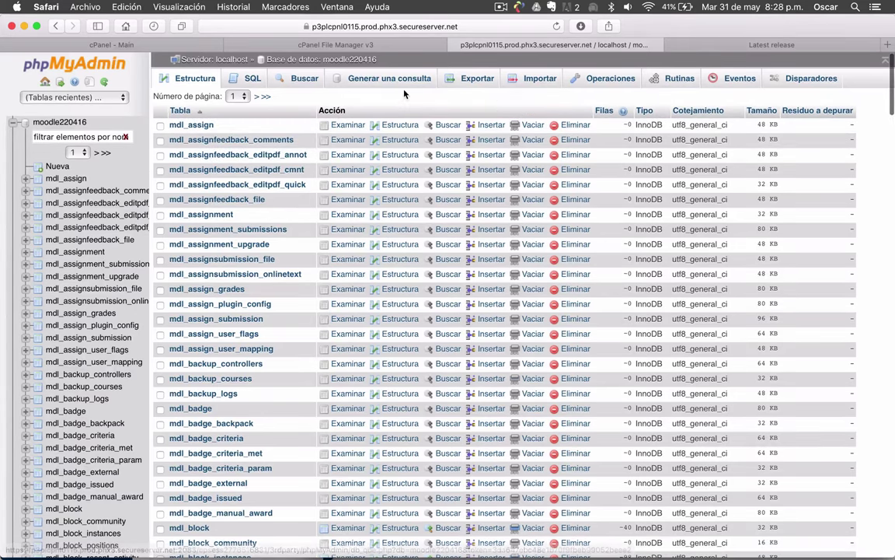
Export moodle220416 using the Rápido method in SQL format and watch moodle220416.sql download.
{"action": "left_click", "coordinate": [473, 81]}
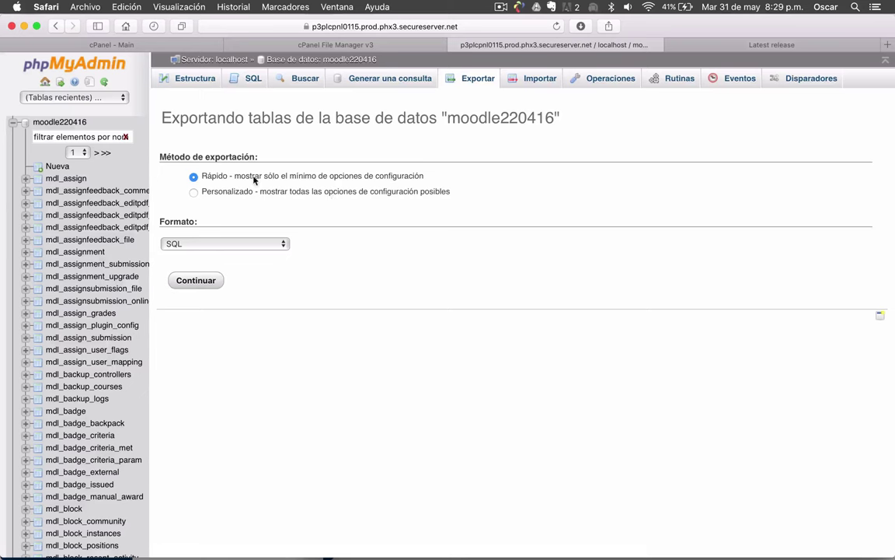
{"action": "left_click", "coordinate": [207, 248]}
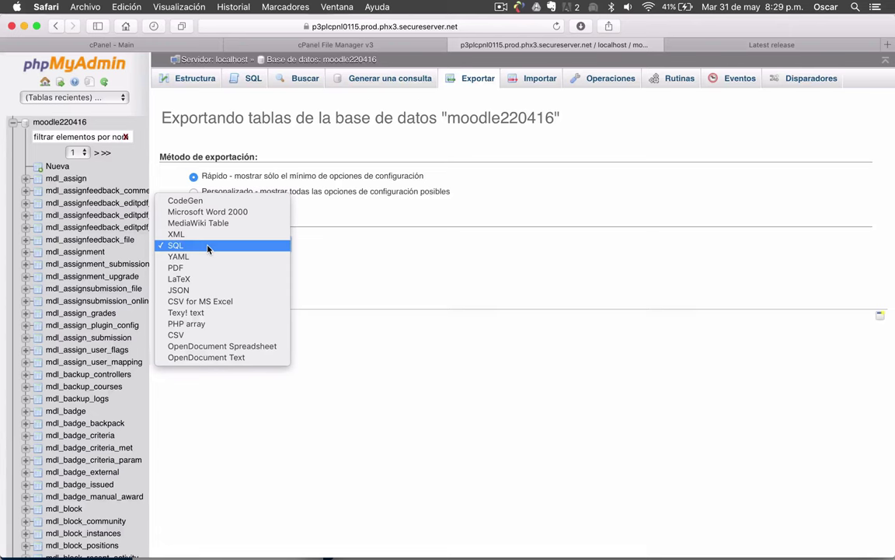
{"action": "left_click", "coordinate": [208, 247]}
{"action": "left_click", "coordinate": [197, 280]}
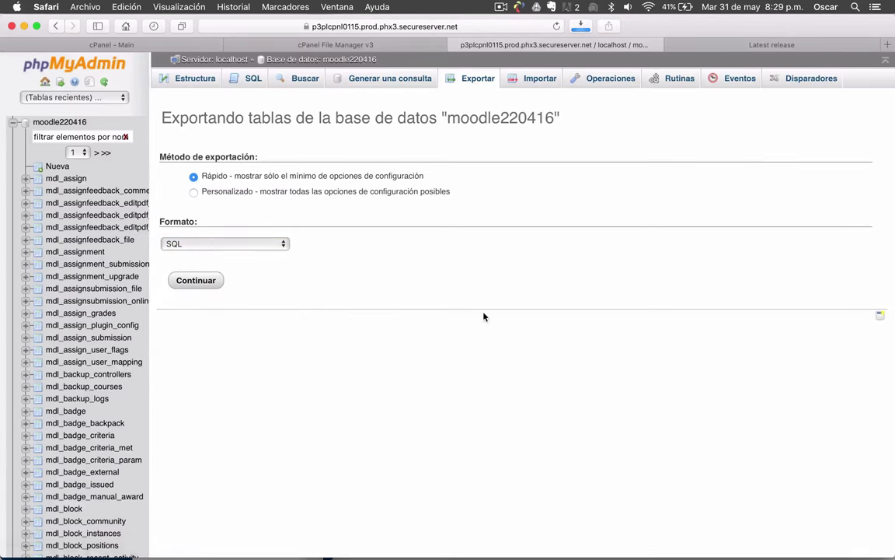
{"action": "left_click", "coordinate": [581, 26]}
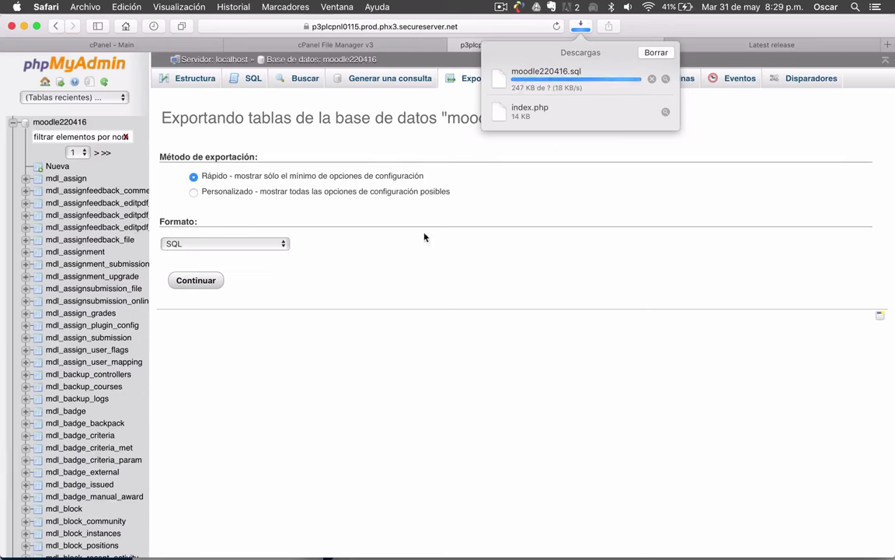
Return to the moodle220416 Estructura tab and confirm moodle220416.sql finished at 962 KB.
{"action": "left_click", "coordinate": [338, 380]}
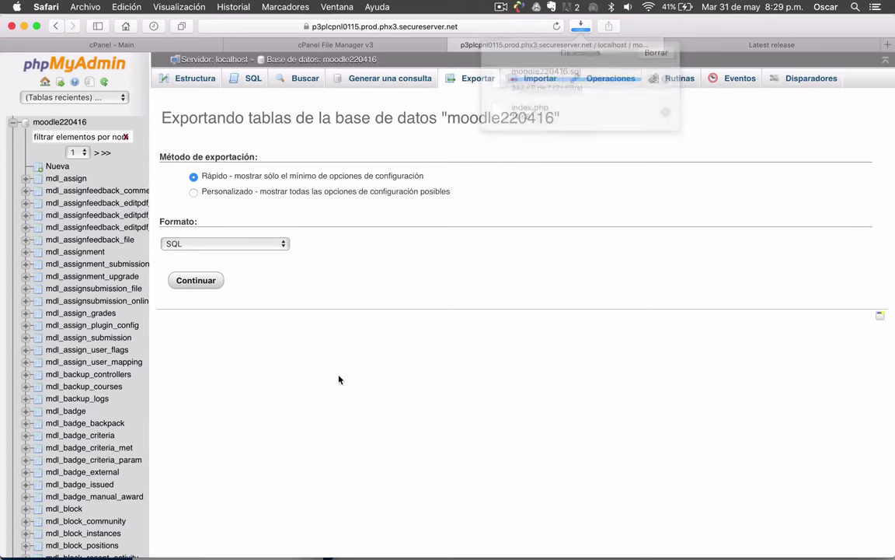
{"action": "left_click", "coordinate": [196, 78]}
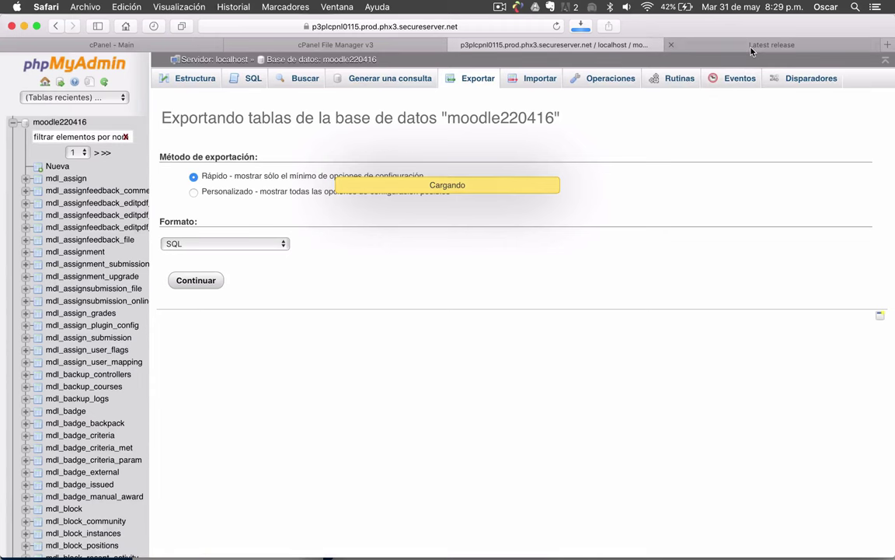
{"action": "left_click", "coordinate": [579, 27]}
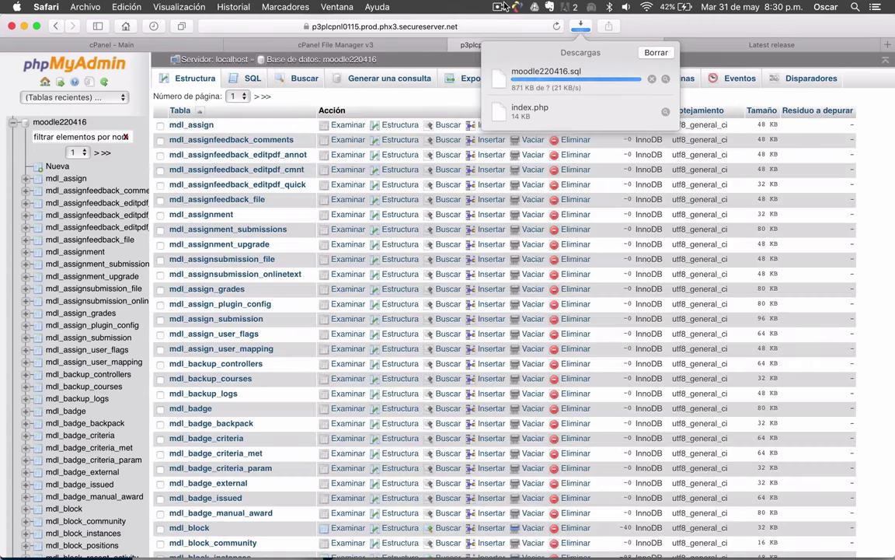
{"action": "left_click", "coordinate": [579, 27]}
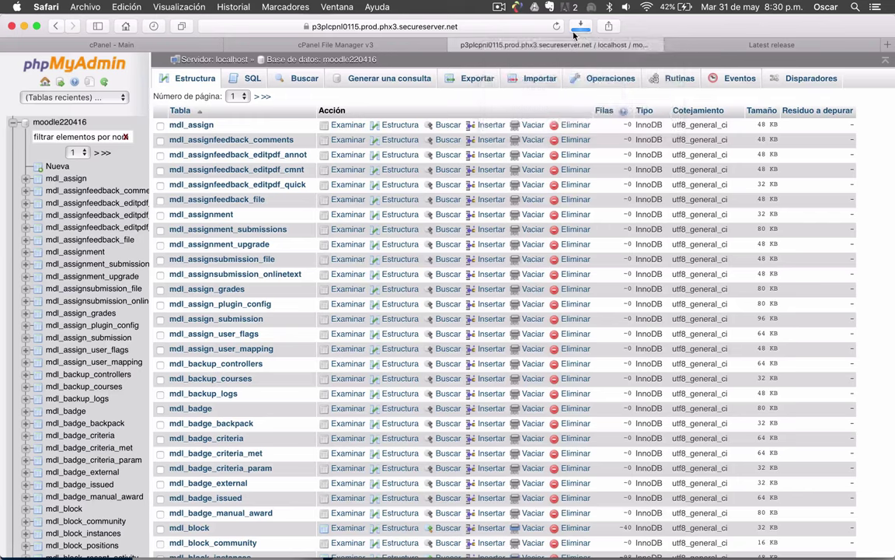
{"action": "scroll", "coordinate": [476, 265], "scroll_direction": "down", "scroll_amount": 20}
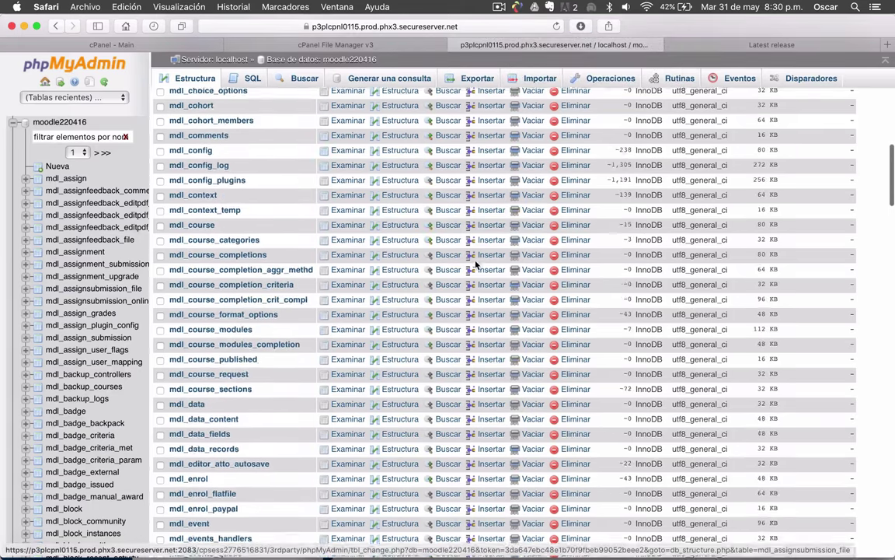
{"action": "scroll", "coordinate": [476, 264], "scroll_direction": "down", "scroll_amount": 20}
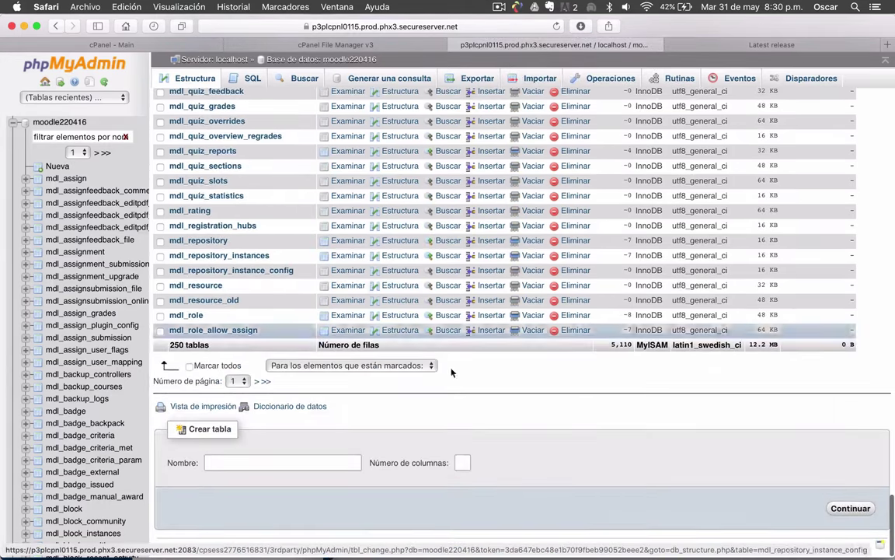
{"action": "scroll", "coordinate": [583, 409], "scroll_direction": "up", "scroll_amount": 20}
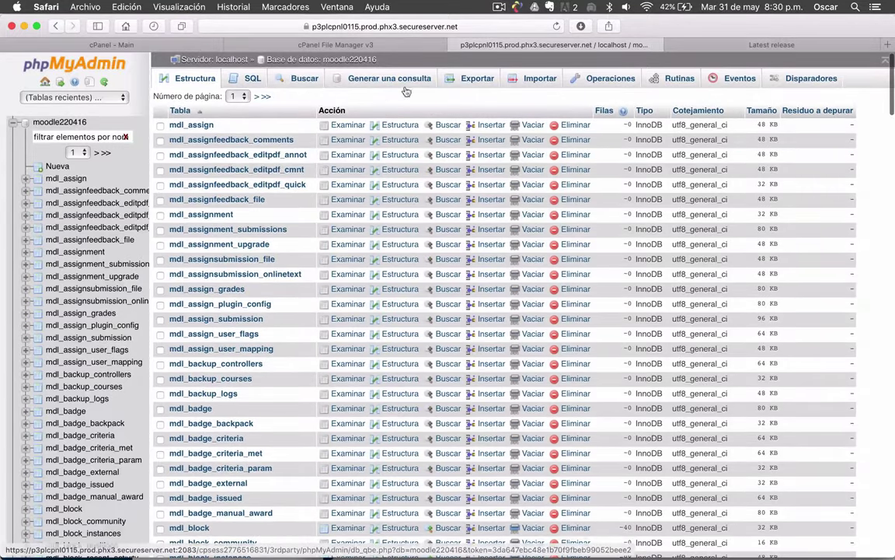
{"action": "left_click", "coordinate": [581, 25]}
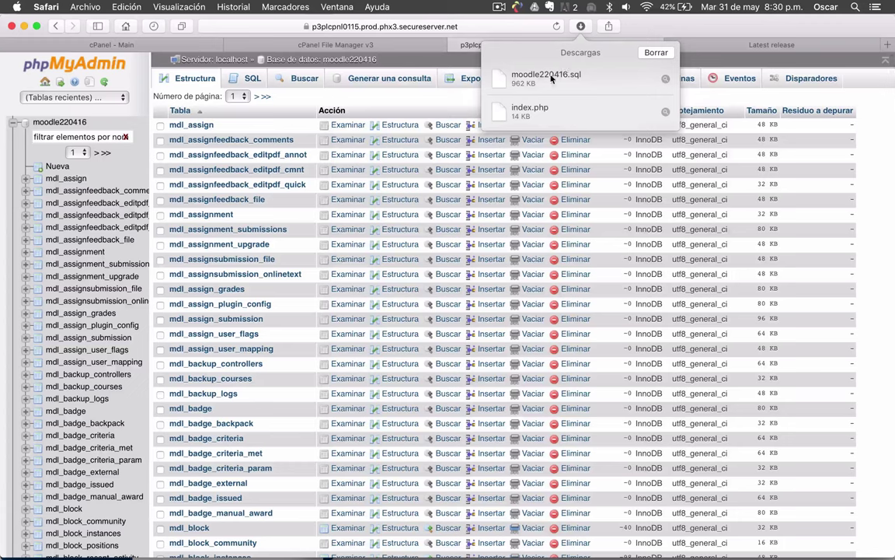
Open moodle220416.sql in TextEdit, enlarge the window, and scroll through its CREATE TABLE statements.
{"action": "double_click", "coordinate": [554, 77]}
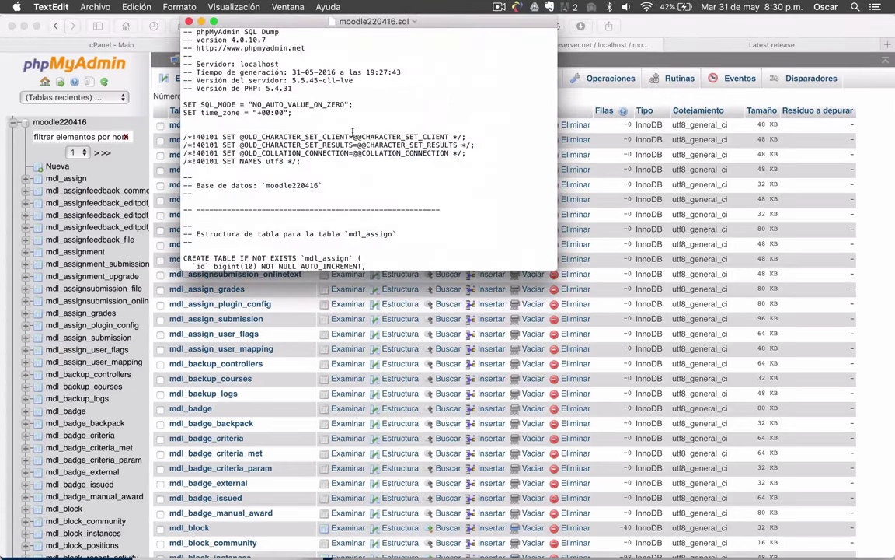
{"action": "scroll", "coordinate": [352, 132], "scroll_direction": "down", "scroll_amount": 1}
{"action": "scroll", "coordinate": [352, 132], "scroll_direction": "up", "scroll_amount": 1}
{"action": "left_click", "coordinate": [214, 21]}
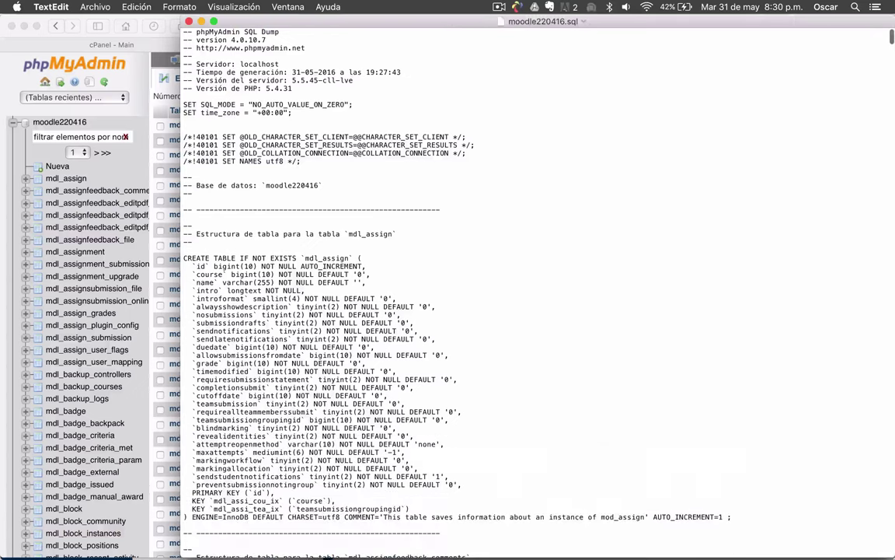
{"action": "scroll", "coordinate": [487, 351], "scroll_direction": "down", "scroll_amount": 5}
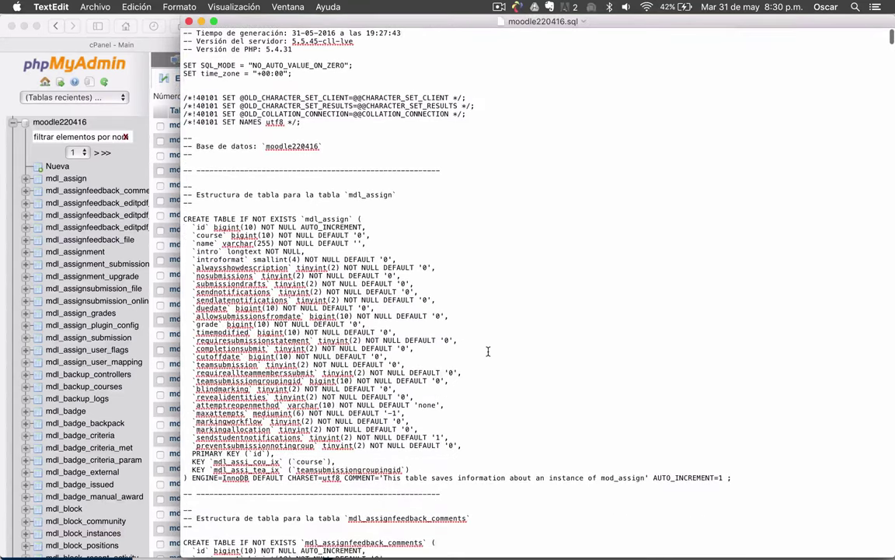
{"action": "scroll", "coordinate": [487, 351], "scroll_direction": "down", "scroll_amount": 6}
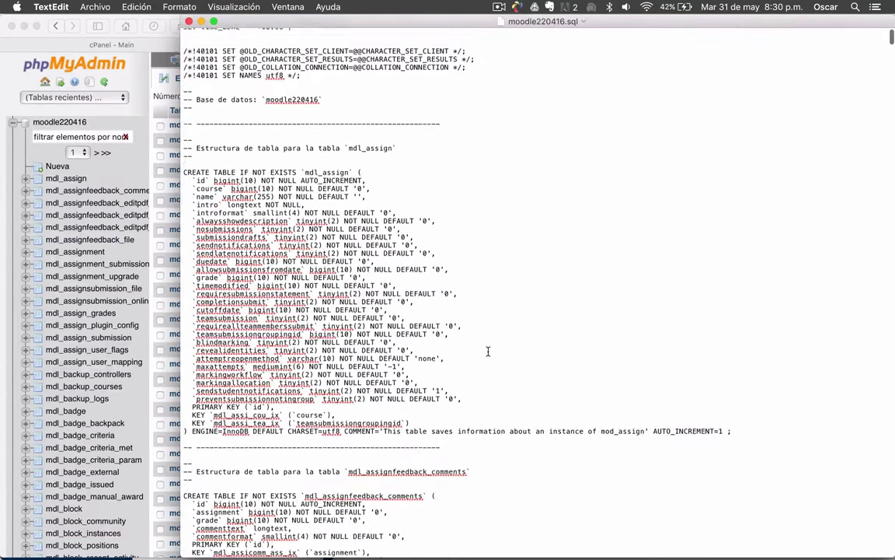
{"action": "scroll", "coordinate": [306, 193], "scroll_direction": "up", "scroll_amount": 11}
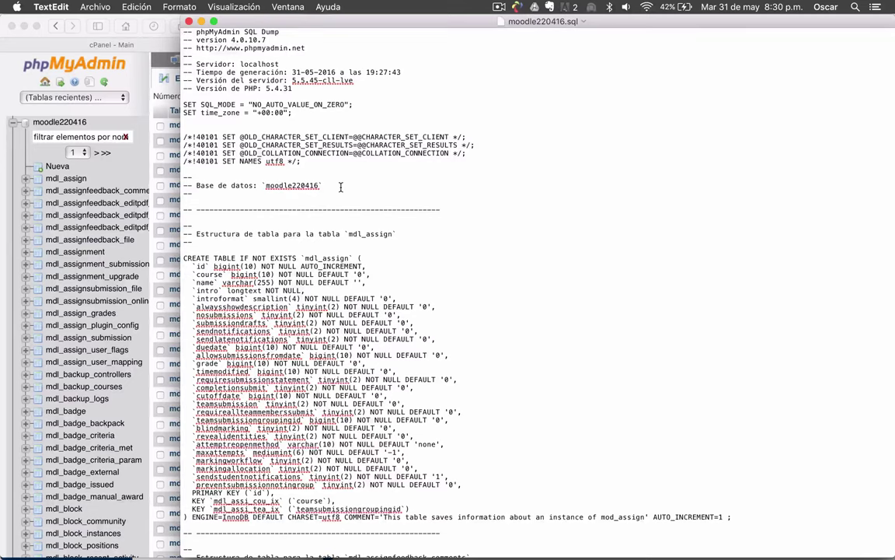
{"action": "scroll", "coordinate": [341, 187], "scroll_direction": "down", "scroll_amount": 12}
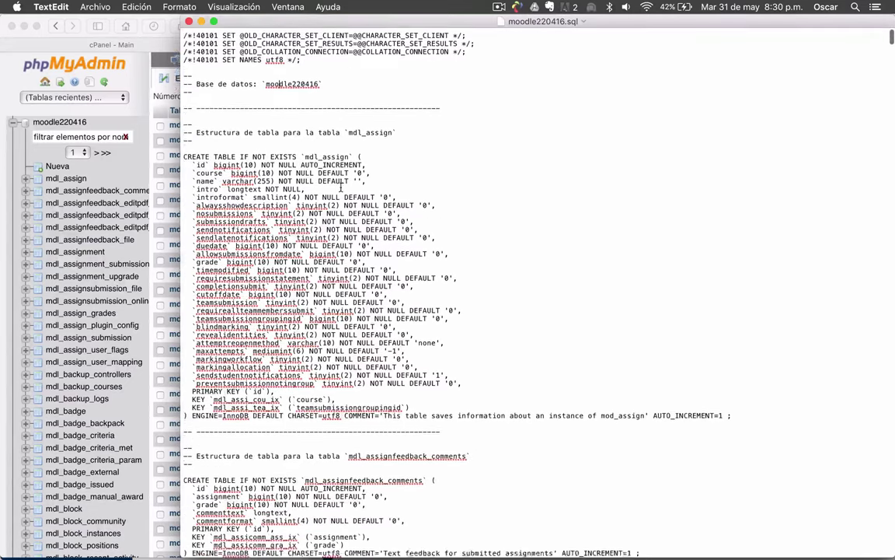
{"action": "scroll", "coordinate": [340, 186], "scroll_direction": "down", "scroll_amount": 20}
{"action": "scroll", "coordinate": [341, 187], "scroll_direction": "down", "scroll_amount": 20}
{"action": "scroll", "coordinate": [341, 186], "scroll_direction": "down", "scroll_amount": 20}
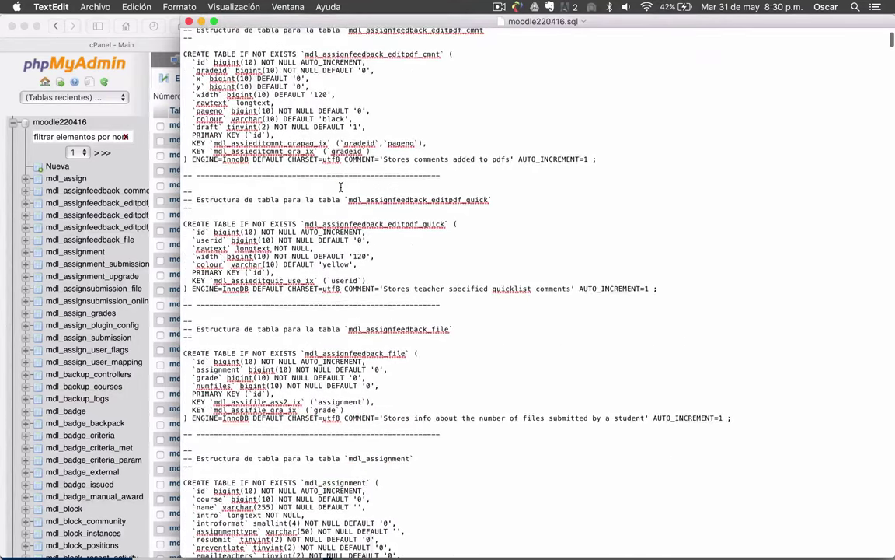
{"action": "scroll", "coordinate": [341, 187], "scroll_direction": "down", "scroll_amount": 3}
Search the dump for a user's first name to confirm user data is included, then close TextEdit.
{"action": "key", "text": "super+f"}
{"action": "type", "text": "d"}
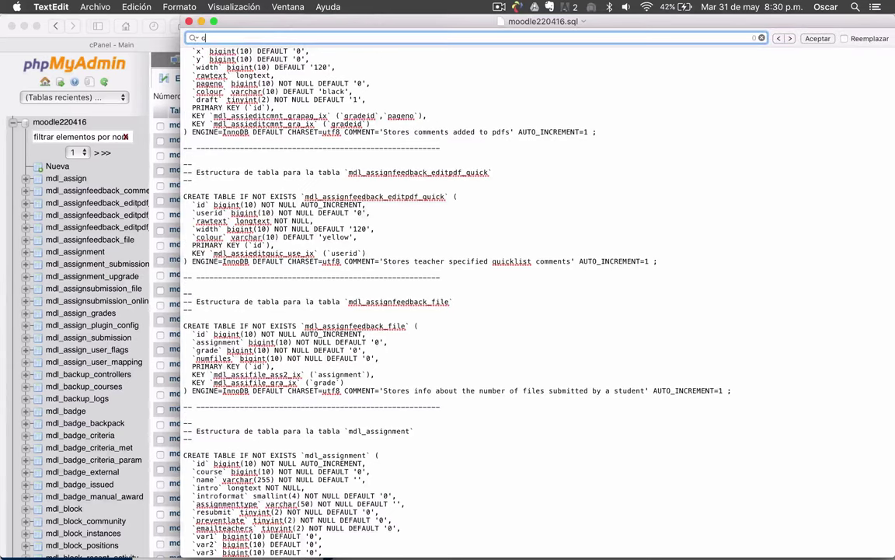
{"action": "key", "text": "BackSpace"}
{"action": "key", "text": "BackSpace"}
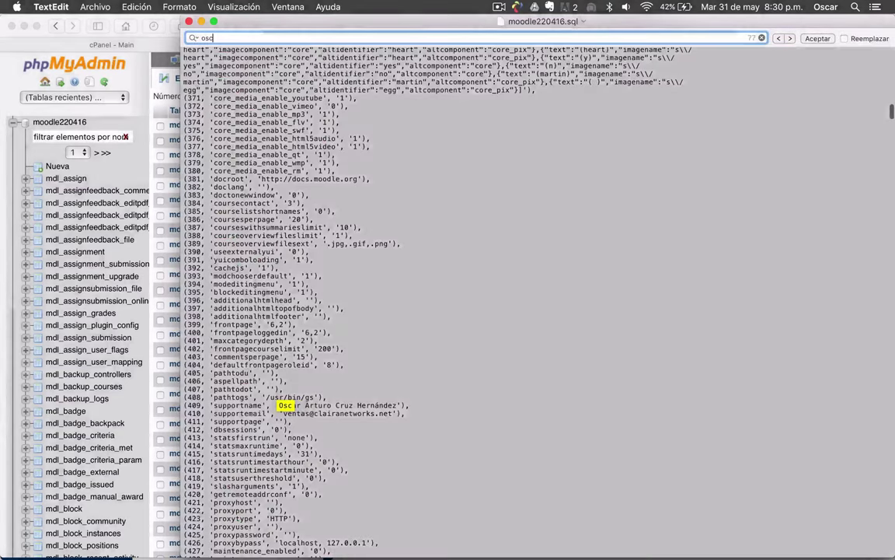
{"action": "key", "text": "BackSpace"}
{"action": "key", "text": "BackSpace"}
{"action": "key", "text": "BackSpace"}
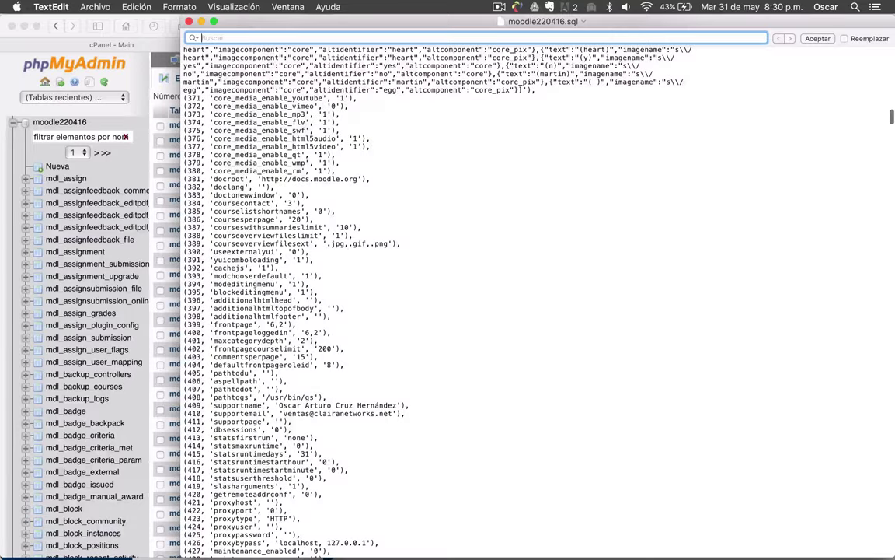
{"action": "type", "text": "Claudette"}
{"action": "key", "text": "Return"}
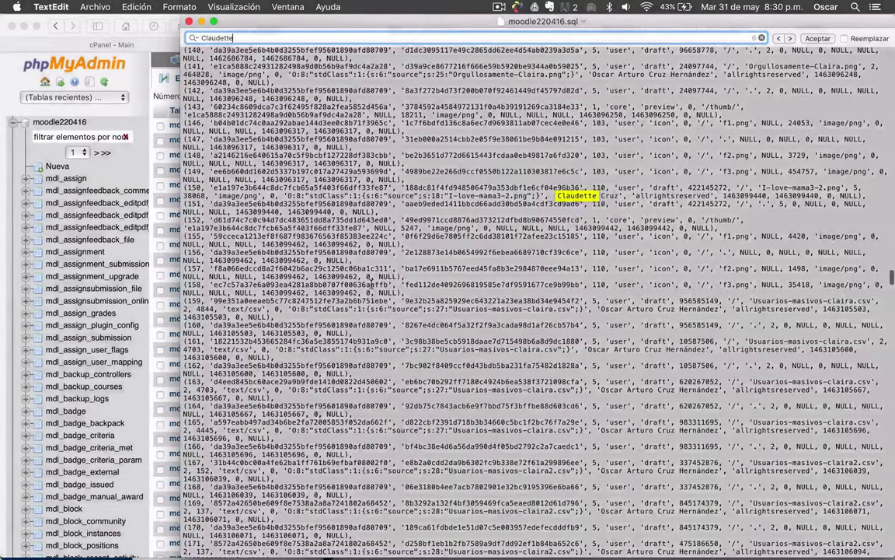
{"action": "scroll", "coordinate": [467, 237], "scroll_direction": "up", "scroll_amount": 5}
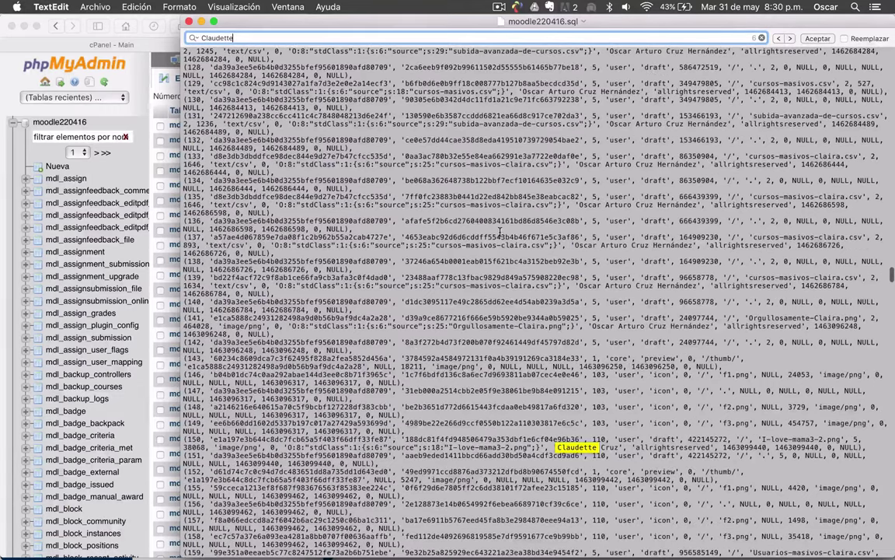
{"action": "scroll", "coordinate": [277, 190], "scroll_direction": "up", "scroll_amount": 2}
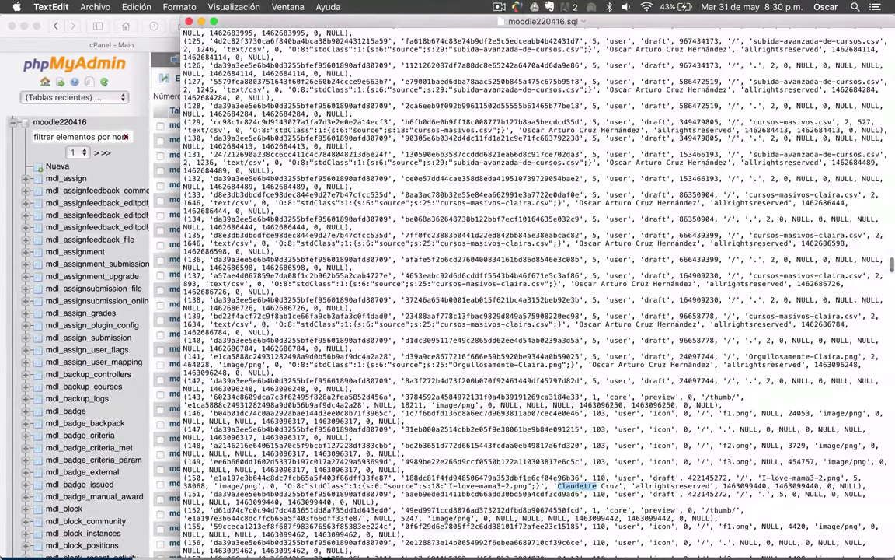
{"action": "left_click", "coordinate": [189, 21]}
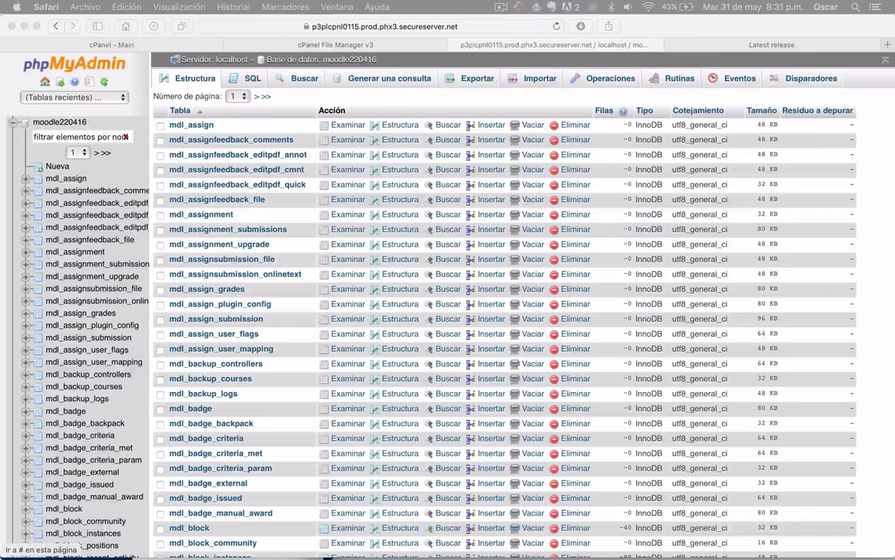
{"action": "left_click", "coordinate": [501, 7]}
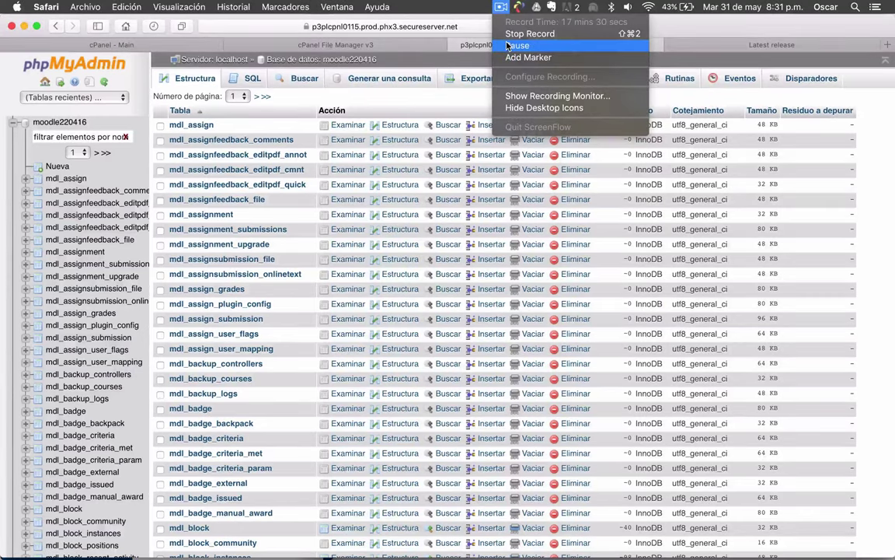
{"action": "left_click", "coordinate": [529, 34]}
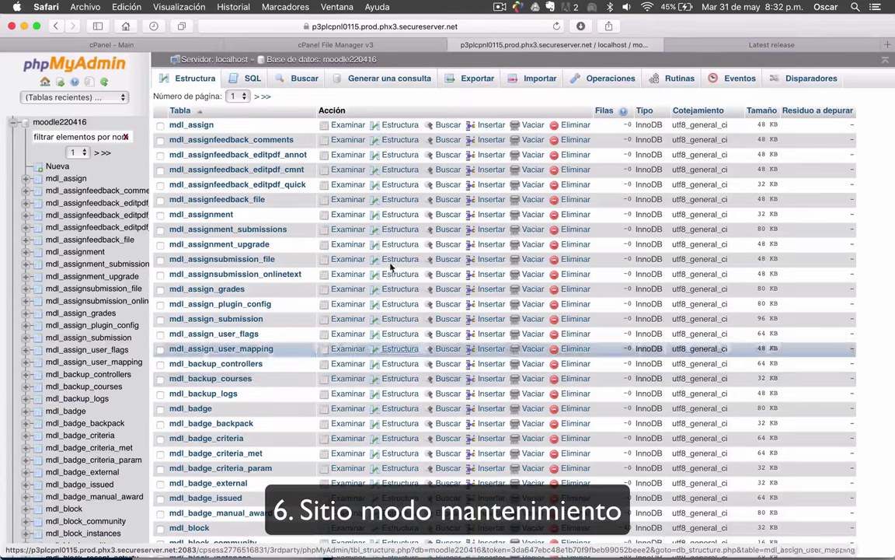
Bring the clairanetworks Safari window forward and move from the PHP info page to the Moodle dashboard.
{"action": "key", "text": "ctrl+Up"}
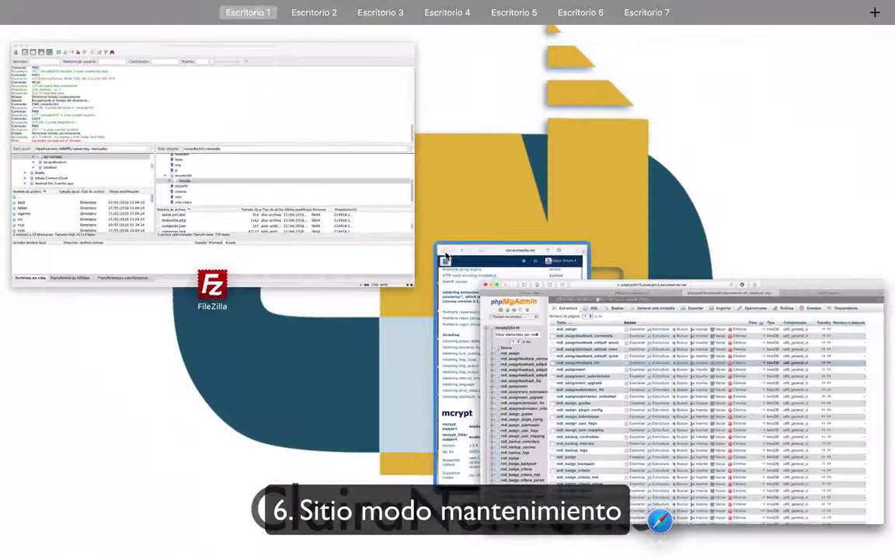
{"action": "left_click", "coordinate": [466, 280]}
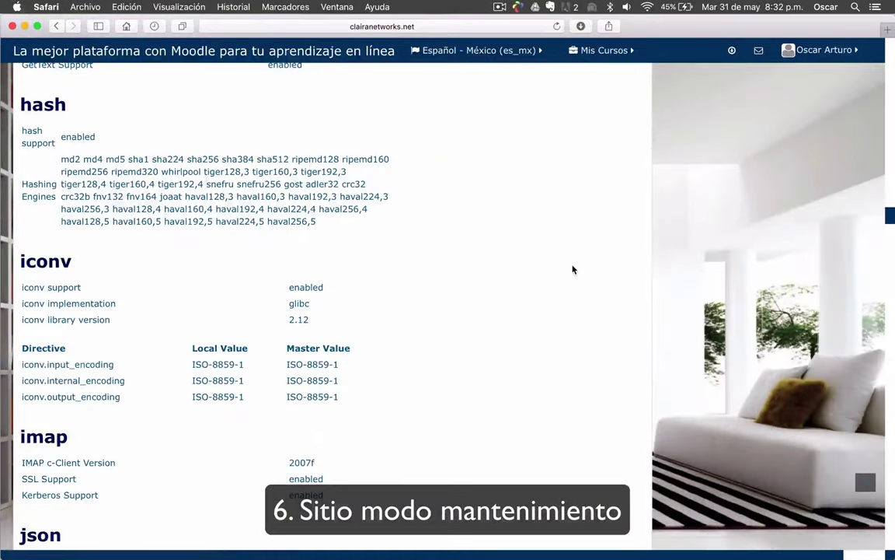
{"action": "scroll", "coordinate": [573, 269], "scroll_direction": "up", "scroll_amount": 15}
{"action": "scroll", "coordinate": [86, 68], "scroll_direction": "up", "scroll_amount": 15}
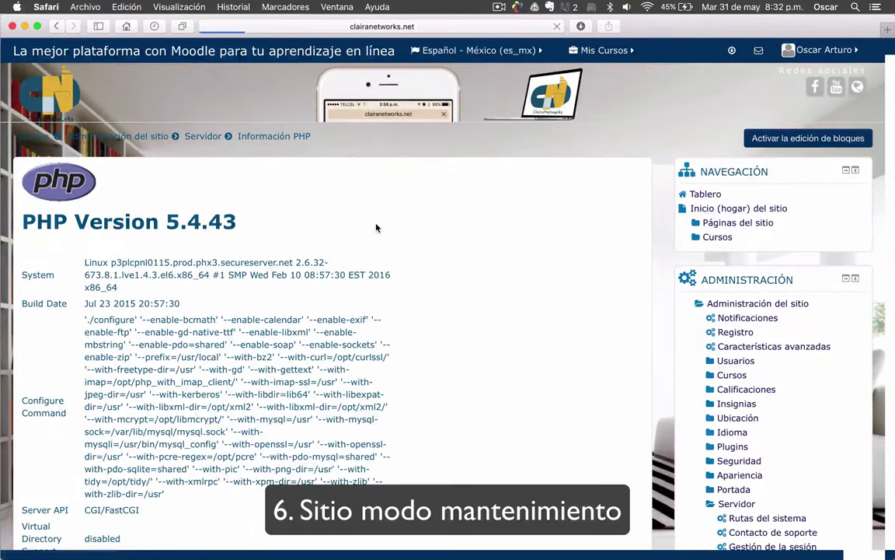
{"action": "scroll", "coordinate": [366, 287], "scroll_direction": "down", "scroll_amount": 2}
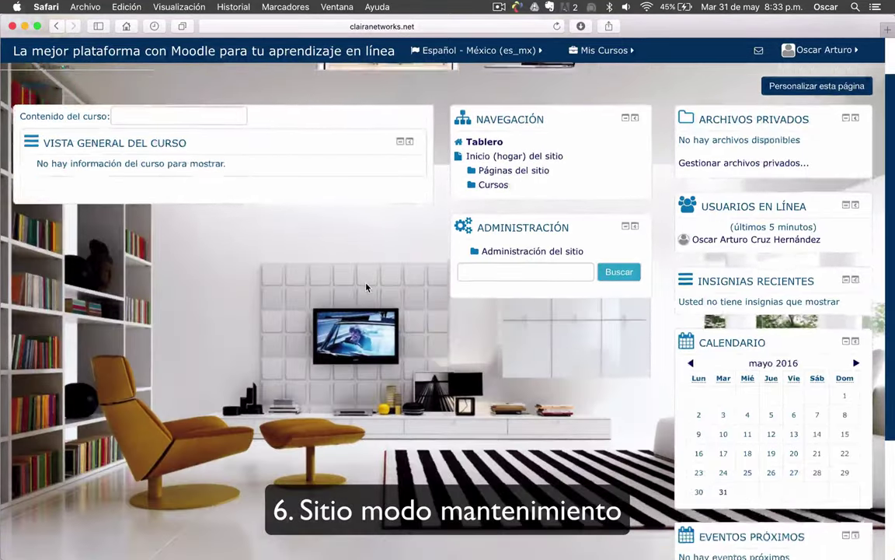
{"action": "scroll", "coordinate": [366, 287], "scroll_direction": "down", "scroll_amount": 2}
{"action": "scroll", "coordinate": [366, 287], "scroll_direction": "up", "scroll_amount": 4}
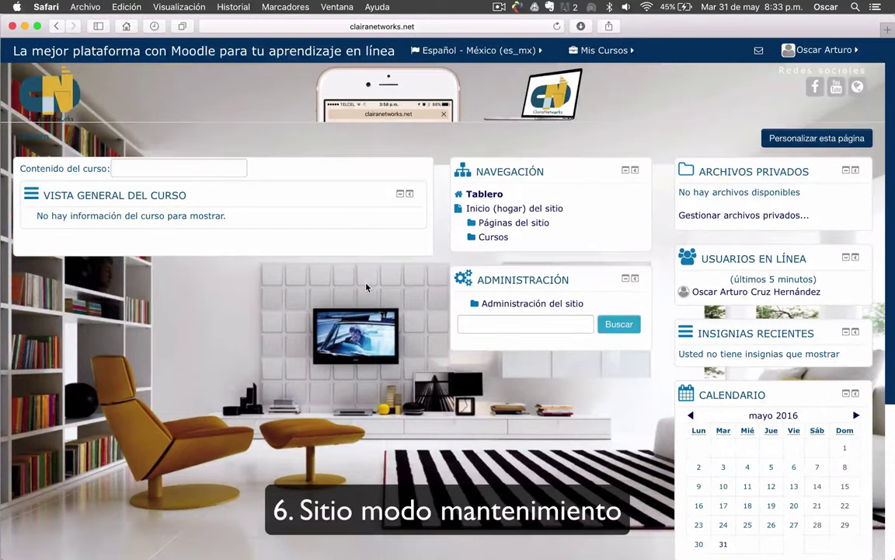